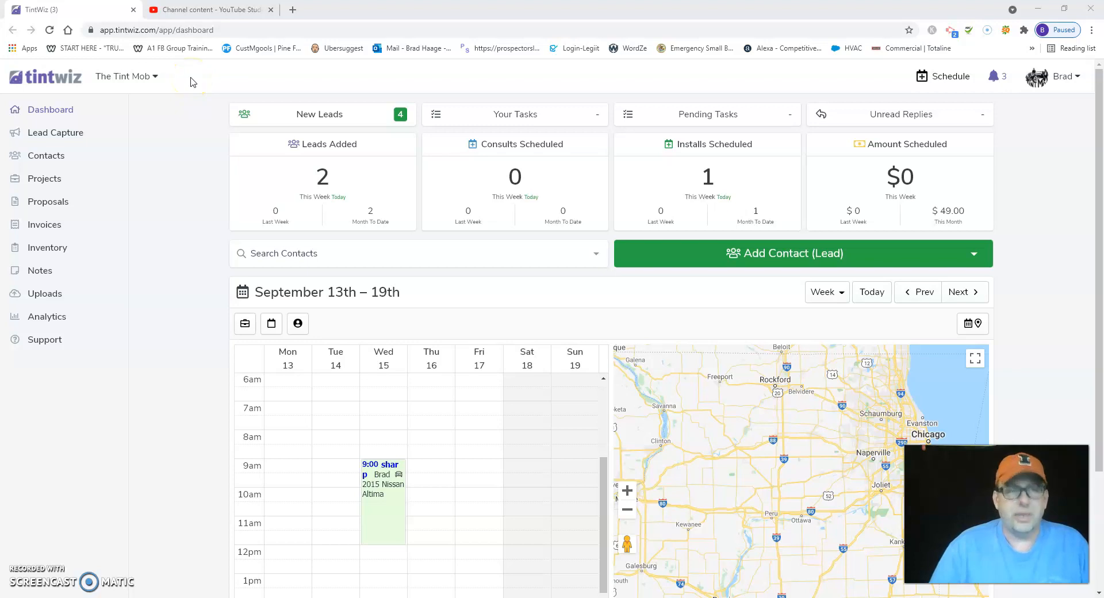
{"action": "left_click", "coordinate": [155, 76]}
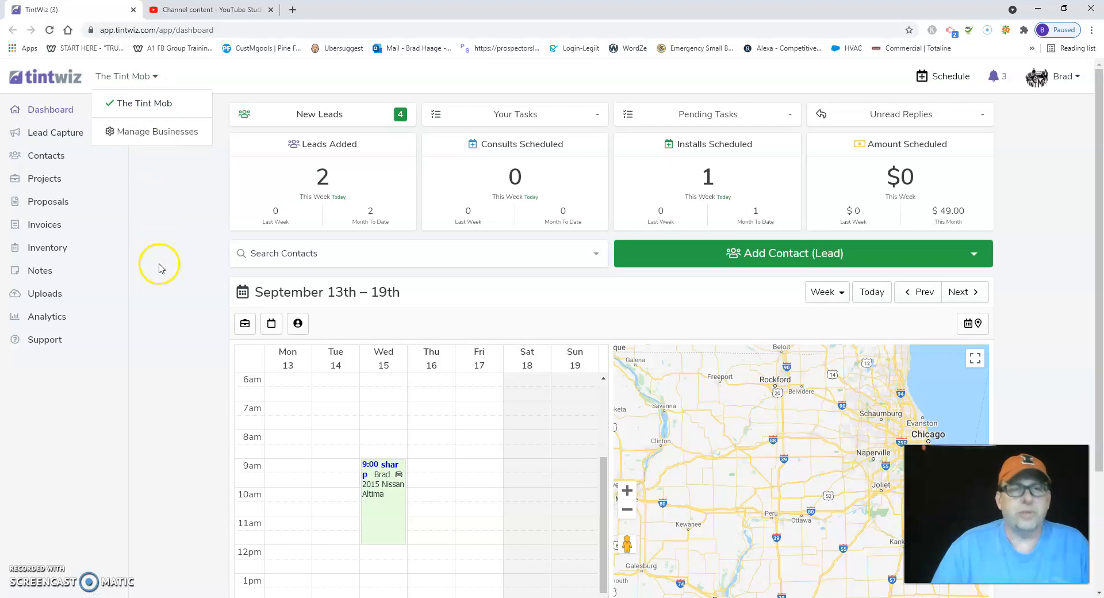
{"action": "left_click", "coordinate": [184, 80]}
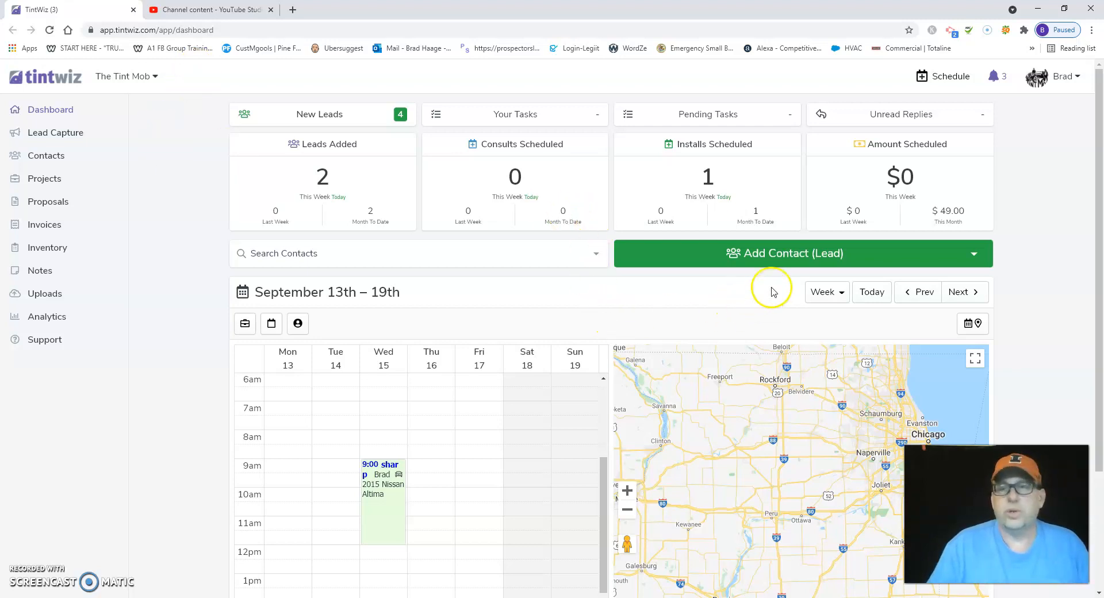
- Start a new lead contact and enter the contact's full name
{"action": "left_click", "coordinate": [793, 255]}
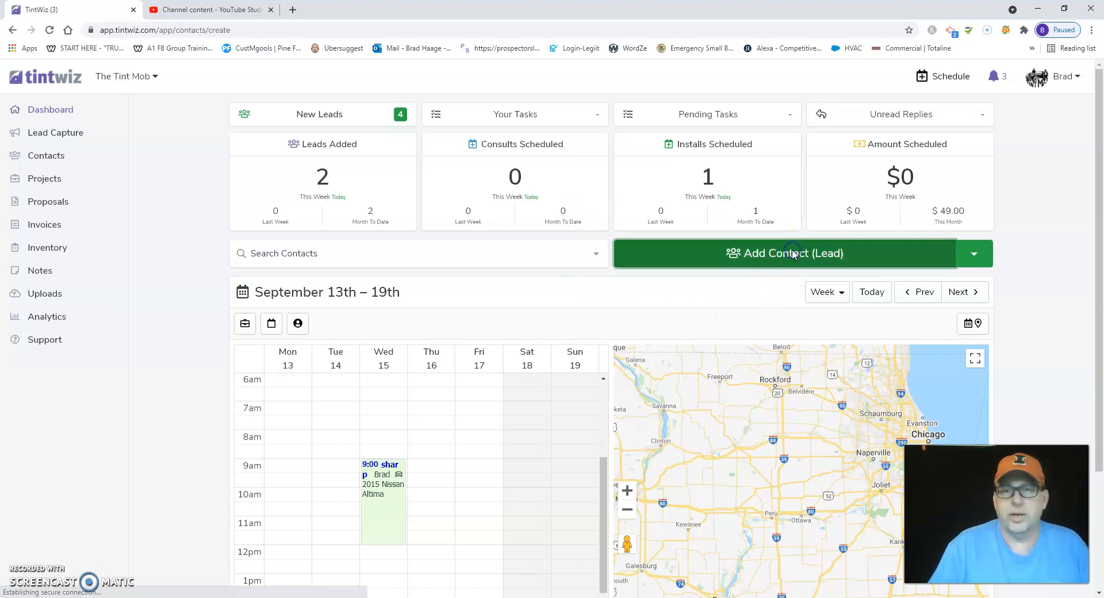
{"action": "left_click", "coordinate": [307, 177]}
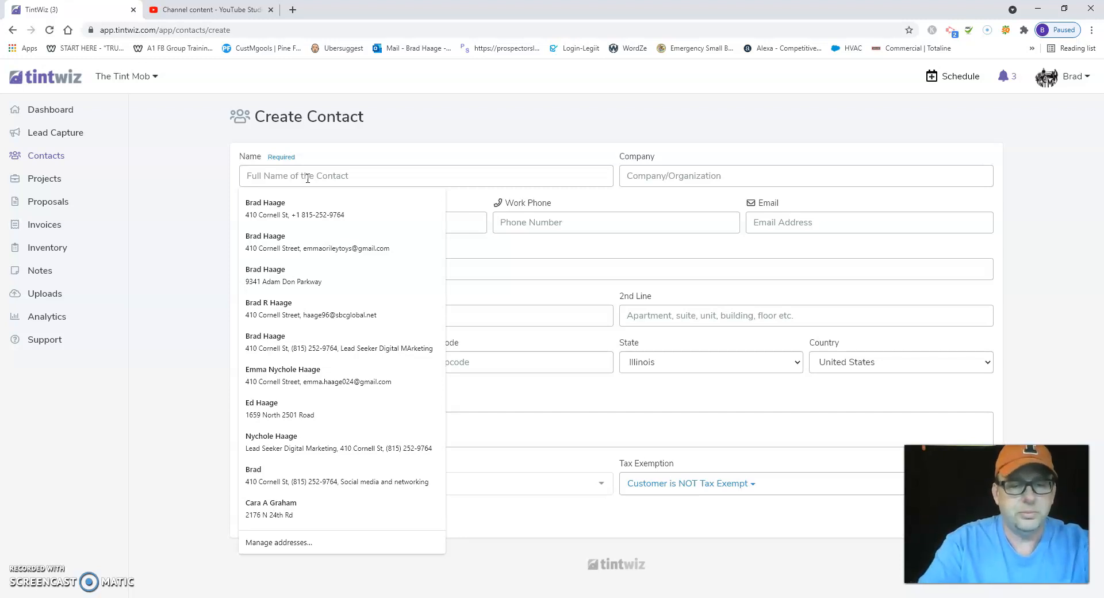
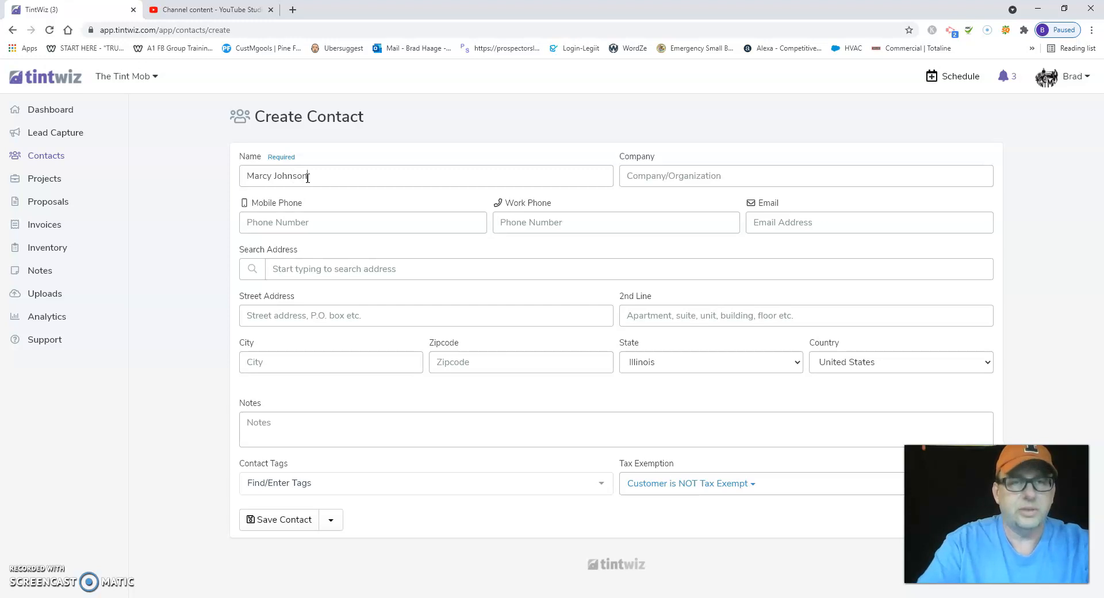
{"action": "left_click", "coordinate": [418, 180]}
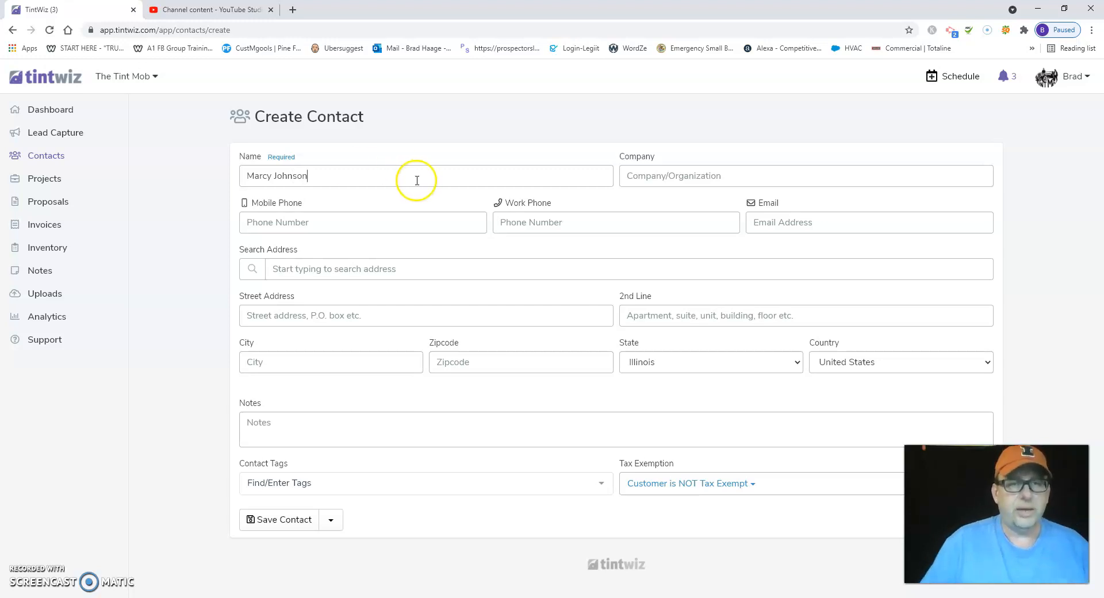
- Enter the contact's mobile phone number
{"action": "left_click", "coordinate": [316, 226]}
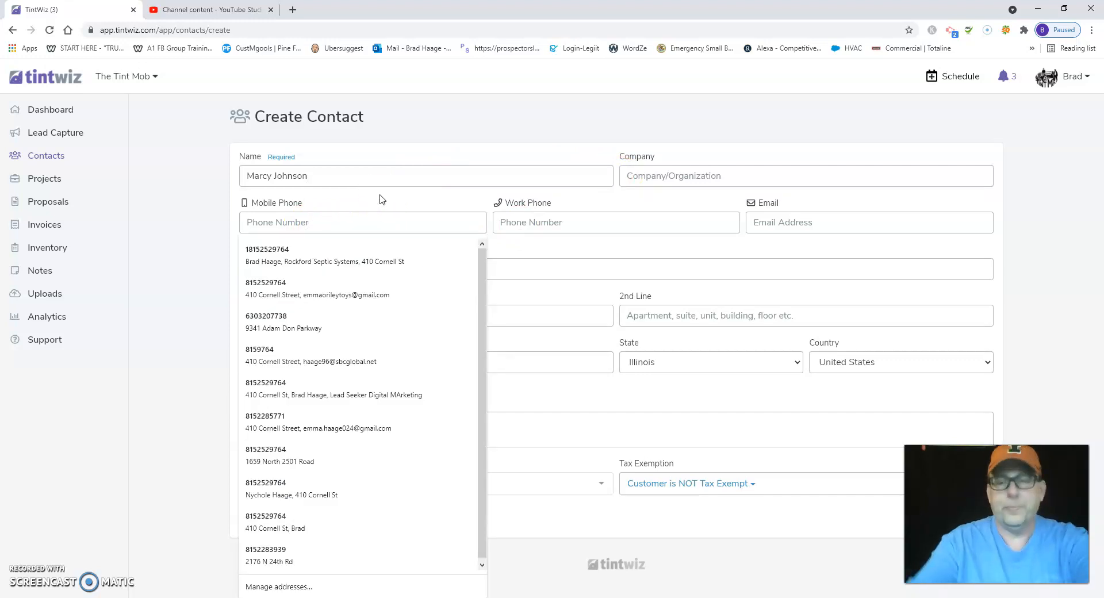
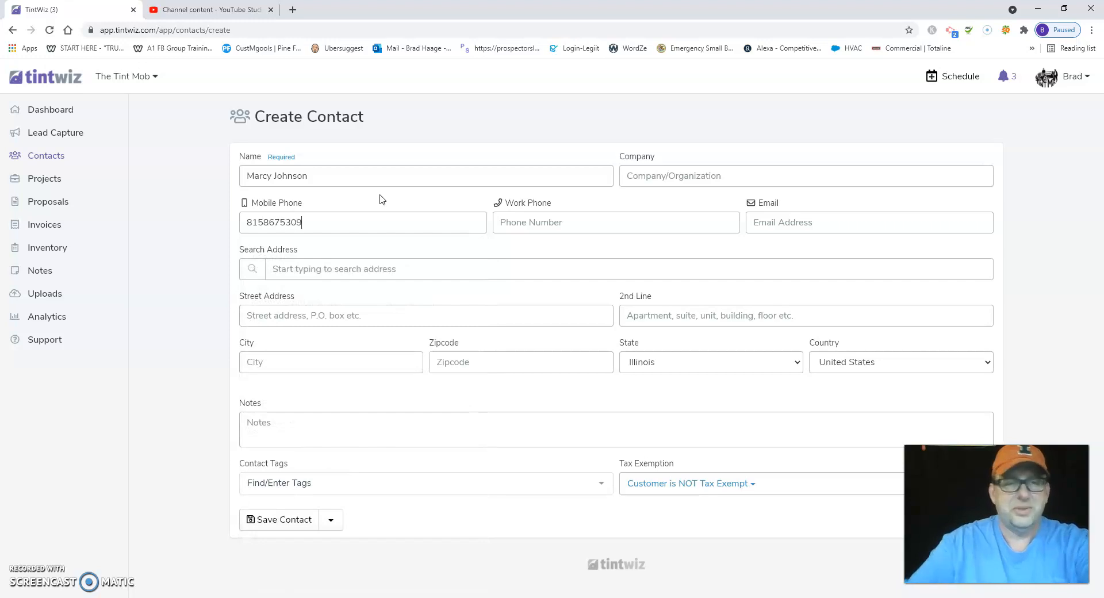
- Enter the contact's email address
{"action": "left_click", "coordinate": [821, 225]}
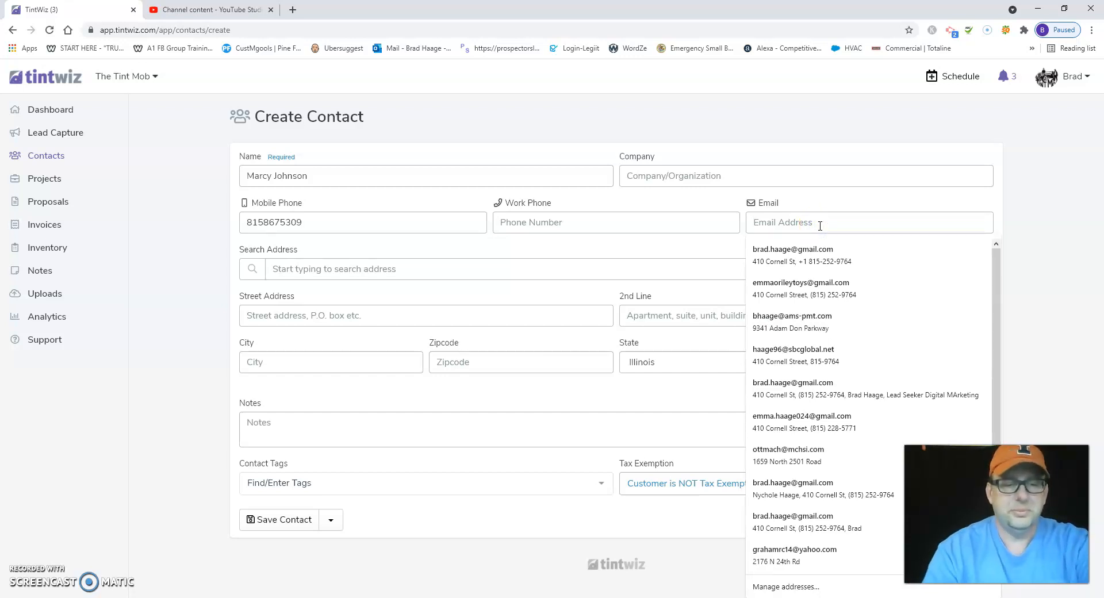
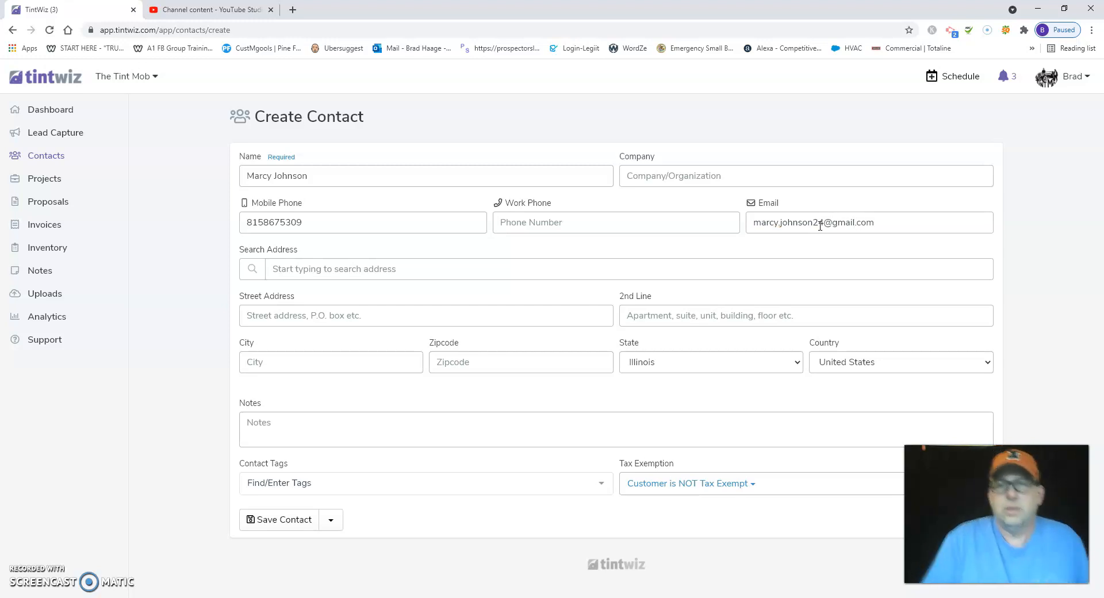
- Add three more digits directly before the @ sign in the contact's email address
{"action": "left_click", "coordinate": [824, 222]}
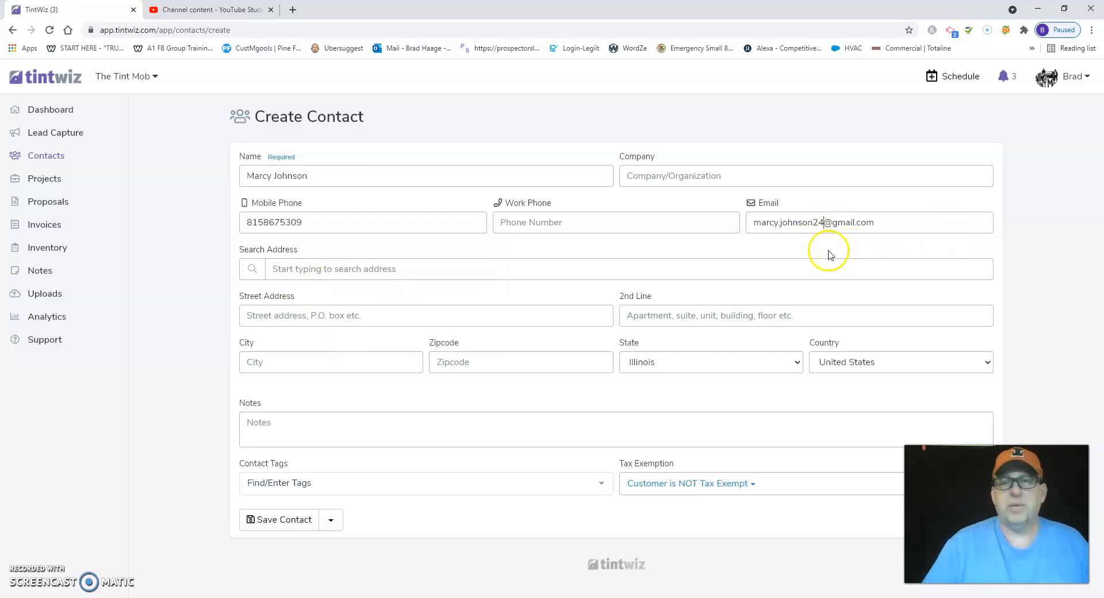
{"action": "left_click", "coordinate": [825, 223]}
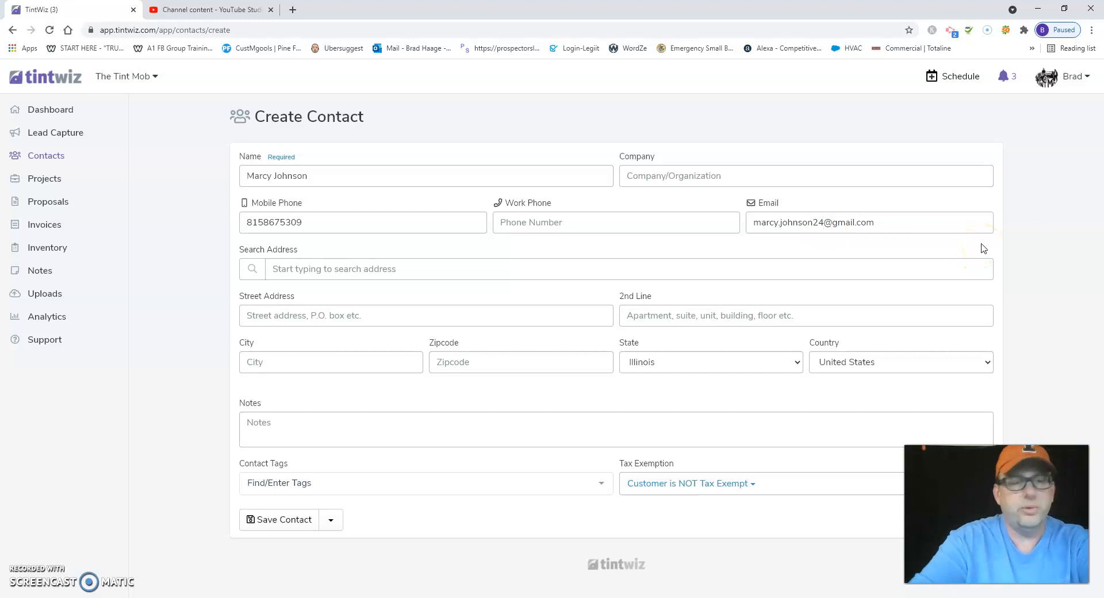
{"action": "type", "text": "35"}
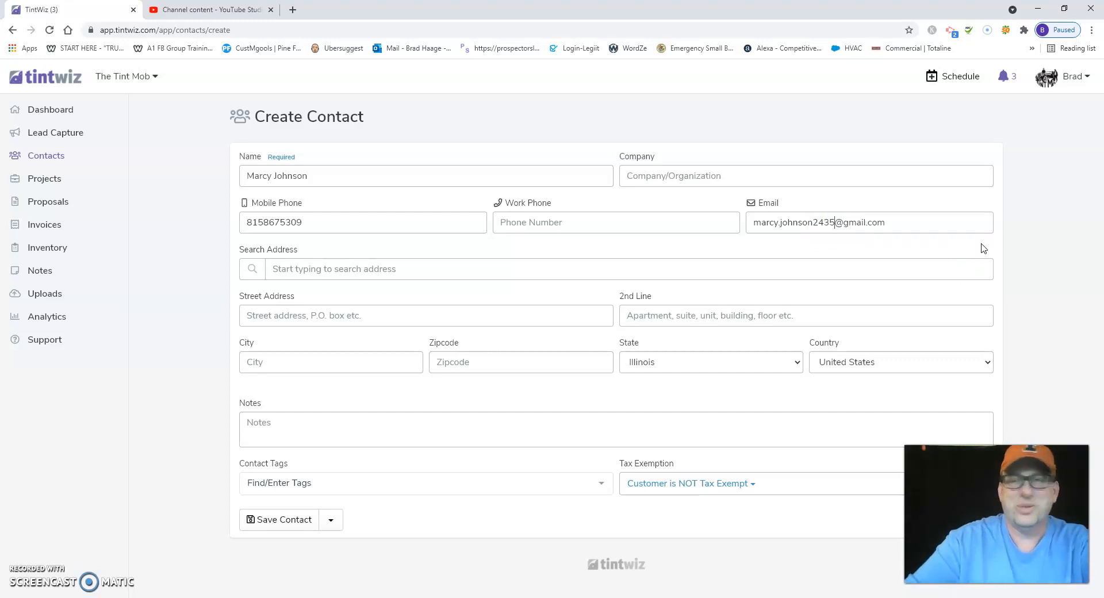
{"action": "type", "text": "1"}
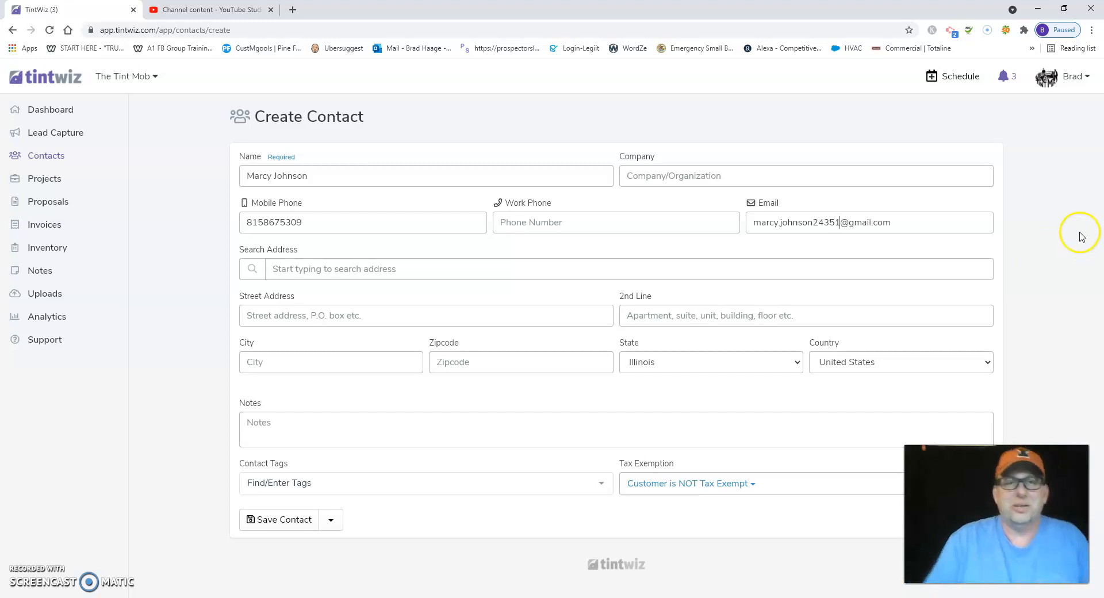
{"action": "left_click", "coordinate": [452, 268]}
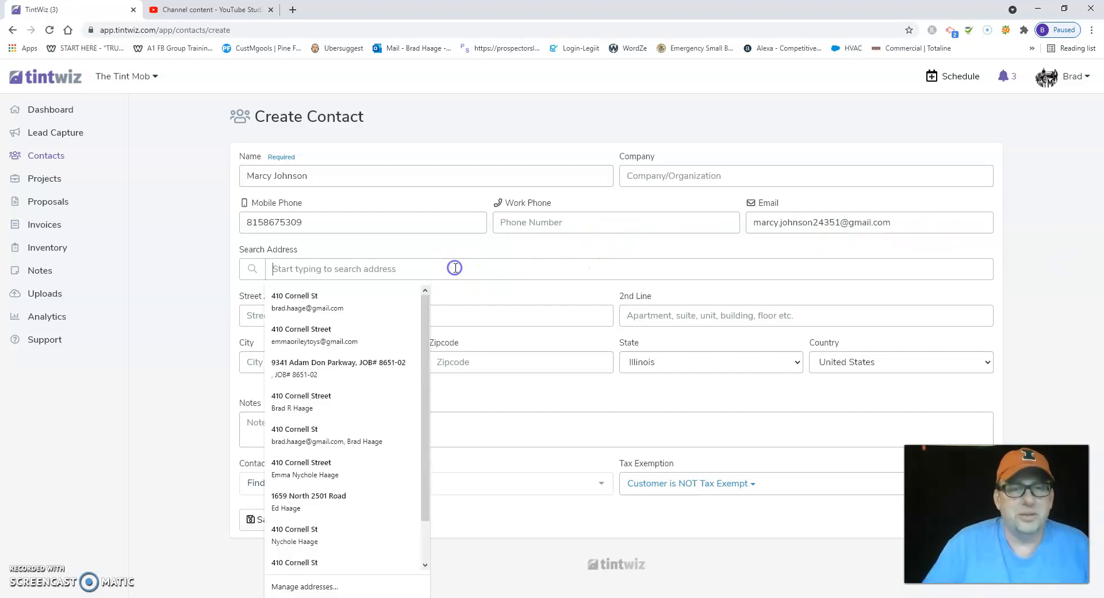
{"action": "left_click", "coordinate": [183, 304]}
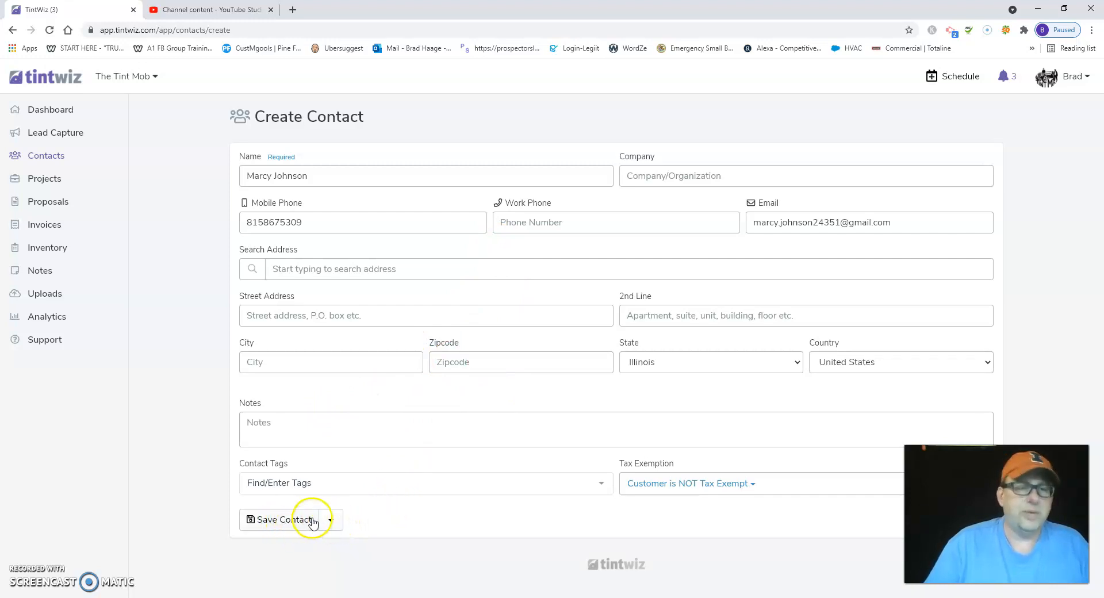
- Save the new contact and create an Automotive project for it
{"action": "left_click", "coordinate": [334, 521]}
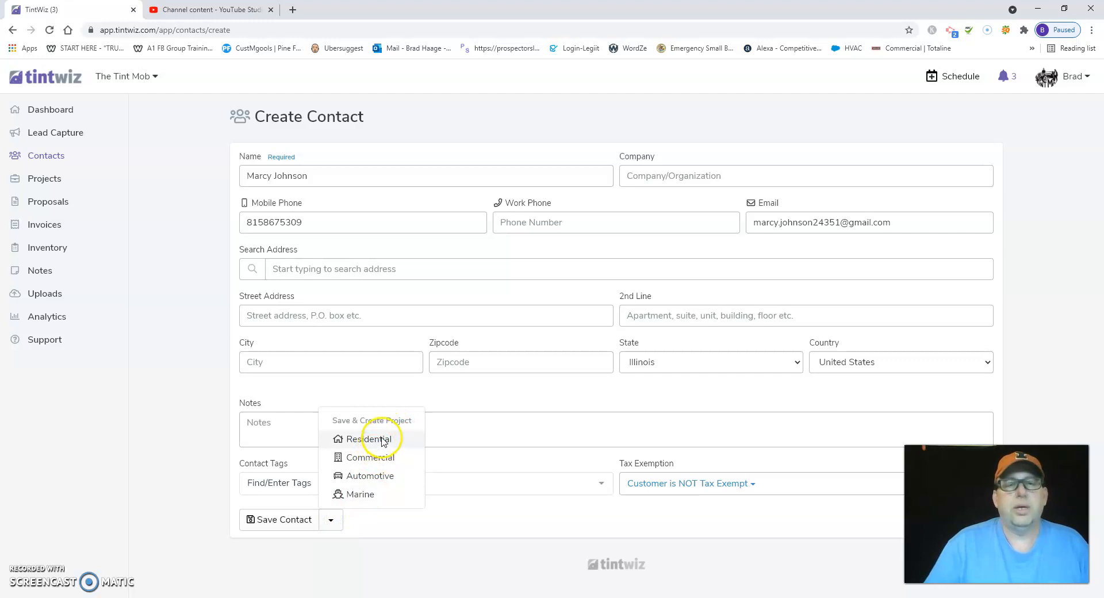
{"action": "left_click", "coordinate": [375, 478]}
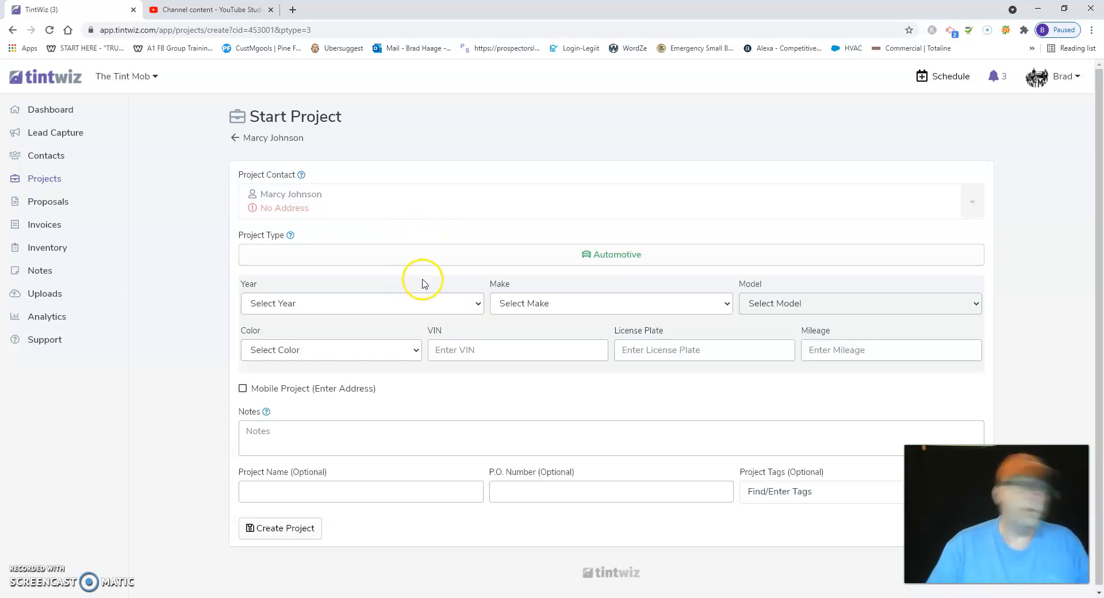
- Set the project vehicle's year to 2020 and its make to Nissan
{"action": "left_click", "coordinate": [477, 303]}
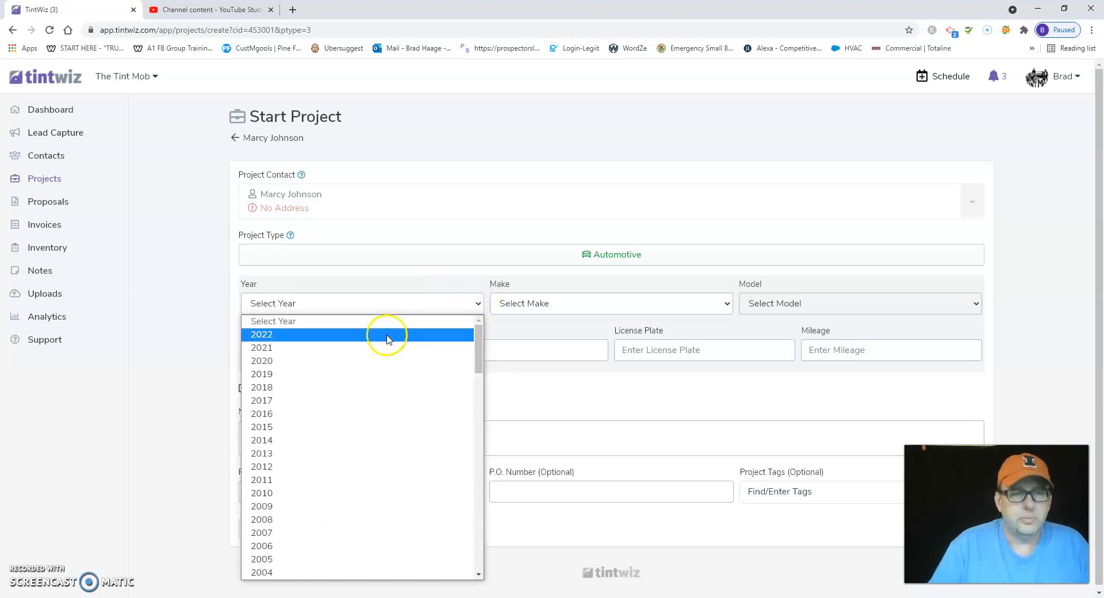
{"action": "left_click", "coordinate": [369, 361]}
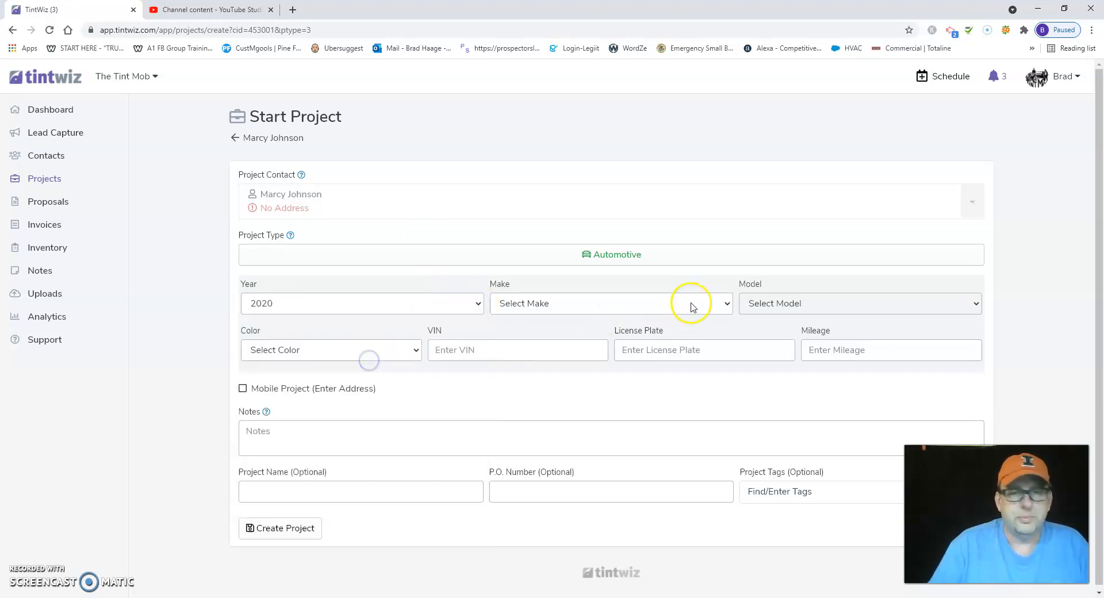
{"action": "left_click", "coordinate": [724, 304]}
{"action": "scroll", "coordinate": [592, 413], "scroll_direction": "down", "scroll_amount": 8}
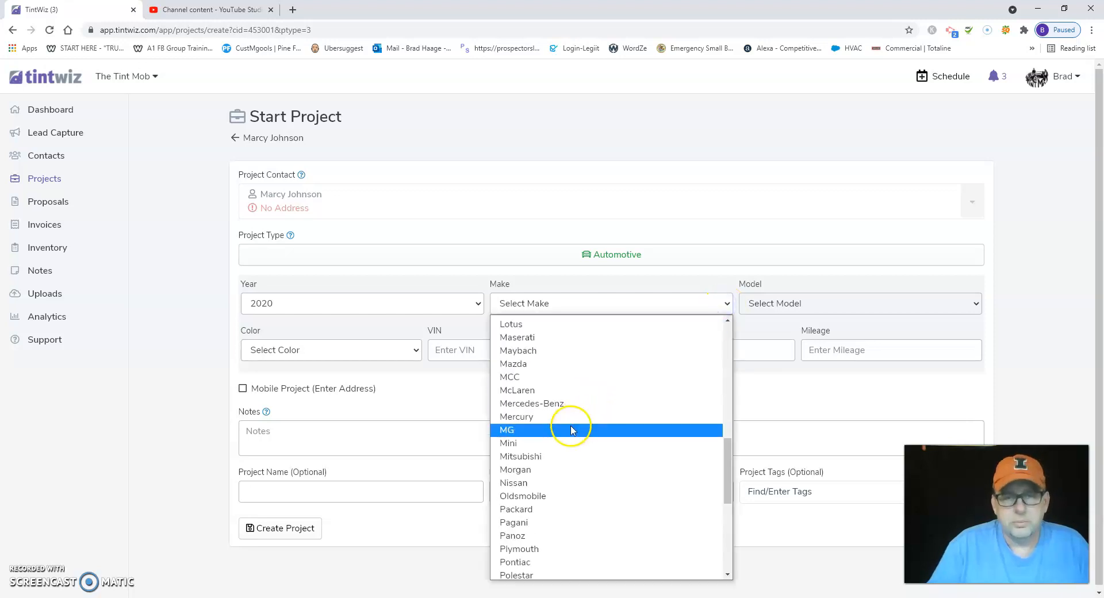
{"action": "scroll", "coordinate": [572, 429], "scroll_direction": "down", "scroll_amount": 3}
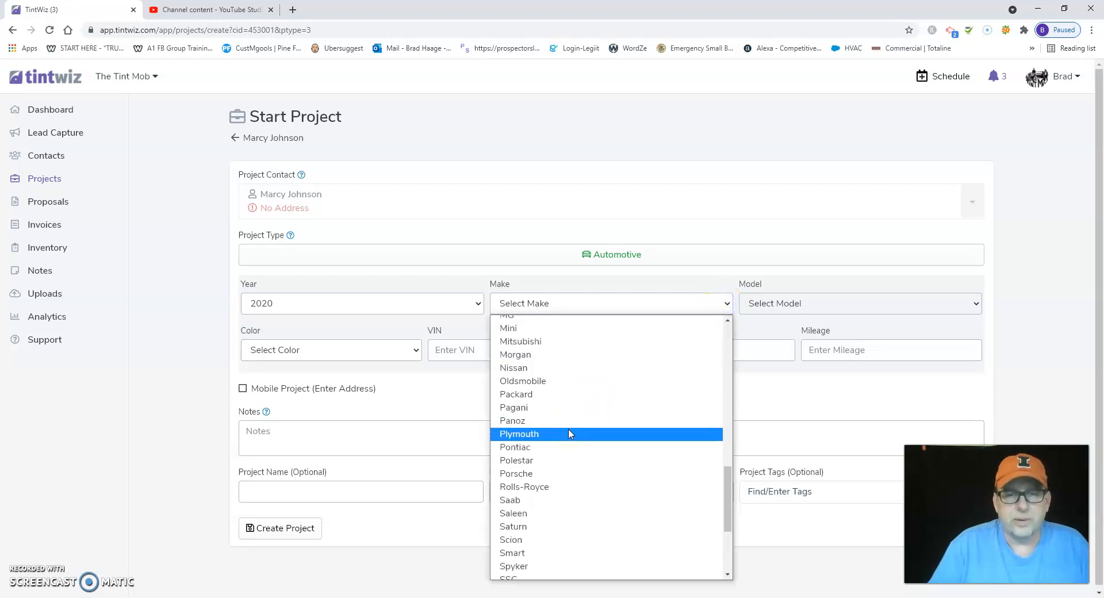
{"action": "scroll", "coordinate": [547, 379], "scroll_direction": "up", "scroll_amount": 2}
{"action": "scroll", "coordinate": [548, 380], "scroll_direction": "down", "scroll_amount": 2}
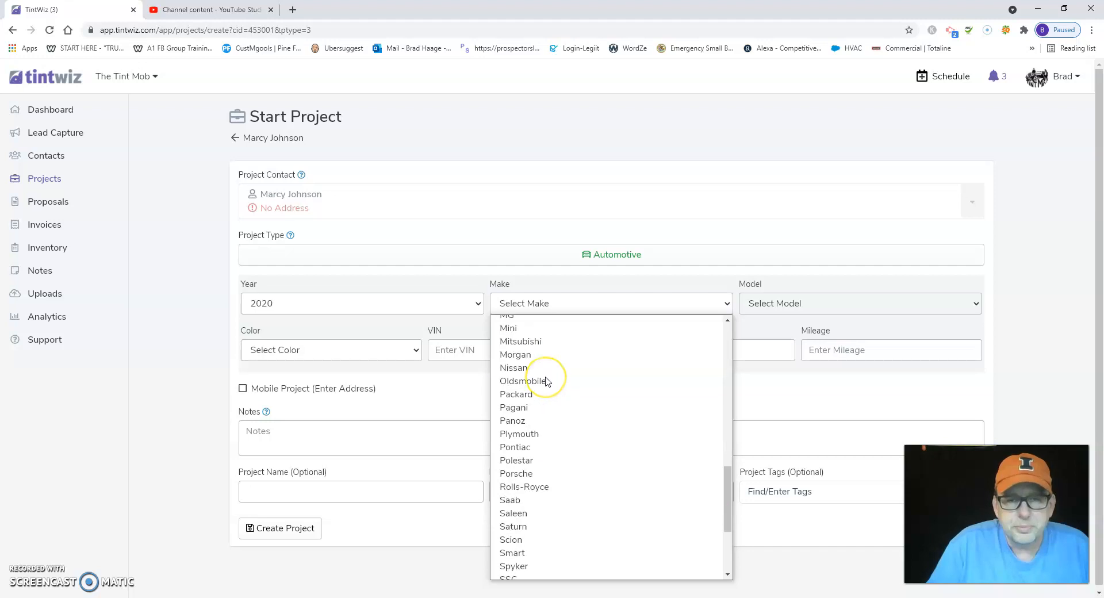
{"action": "left_click", "coordinate": [544, 367]}
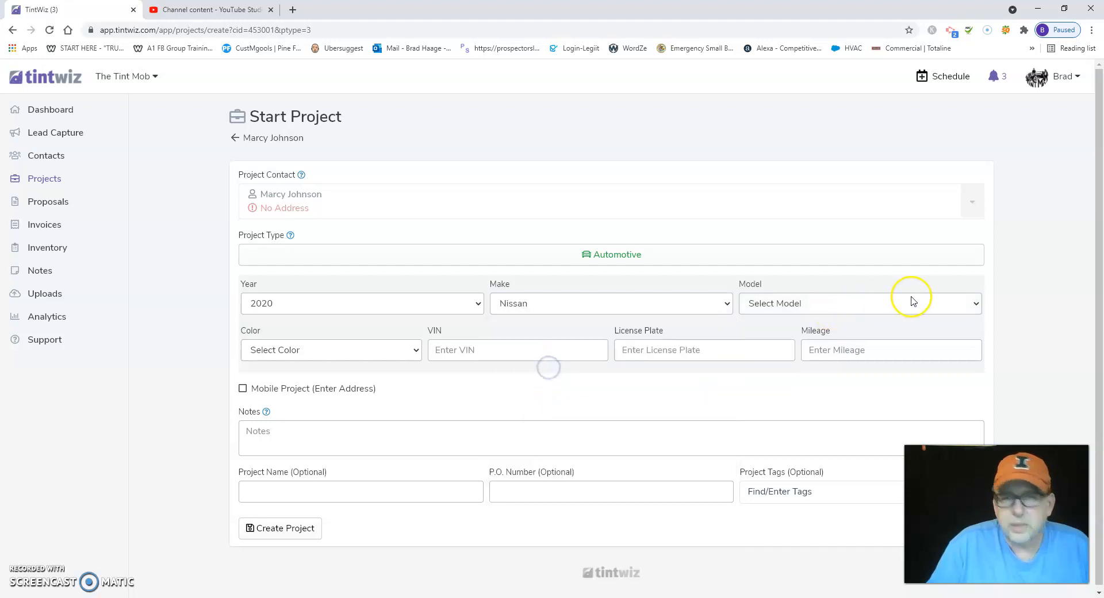
- Set the project vehicle's model to Altima
{"action": "left_click", "coordinate": [969, 303]}
{"action": "scroll", "coordinate": [817, 426], "scroll_direction": "down", "scroll_amount": 10}
{"action": "scroll", "coordinate": [813, 445], "scroll_direction": "up", "scroll_amount": 5}
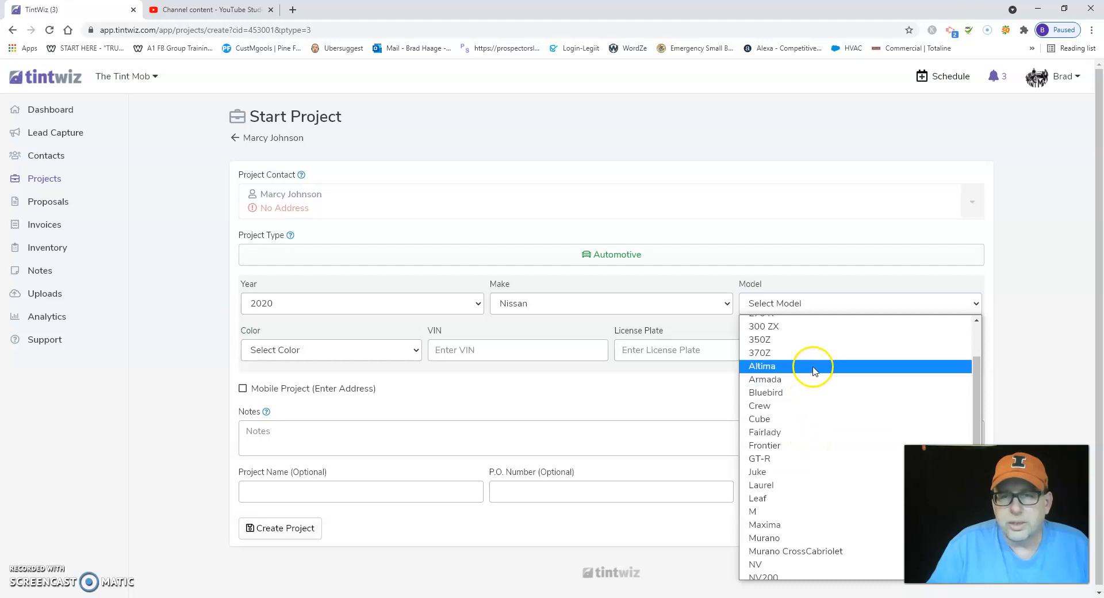
{"action": "left_click", "coordinate": [814, 371]}
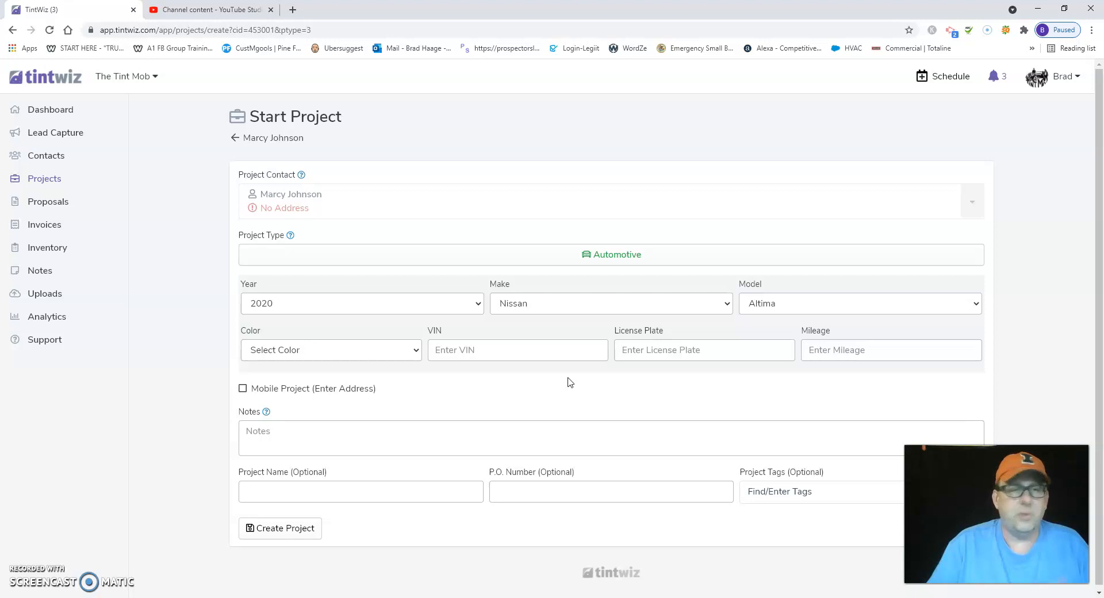
- Name the project with the contact's full name followed by "Altima" and create the project
{"action": "scroll", "coordinate": [554, 375], "scroll_direction": "down", "scroll_amount": 1}
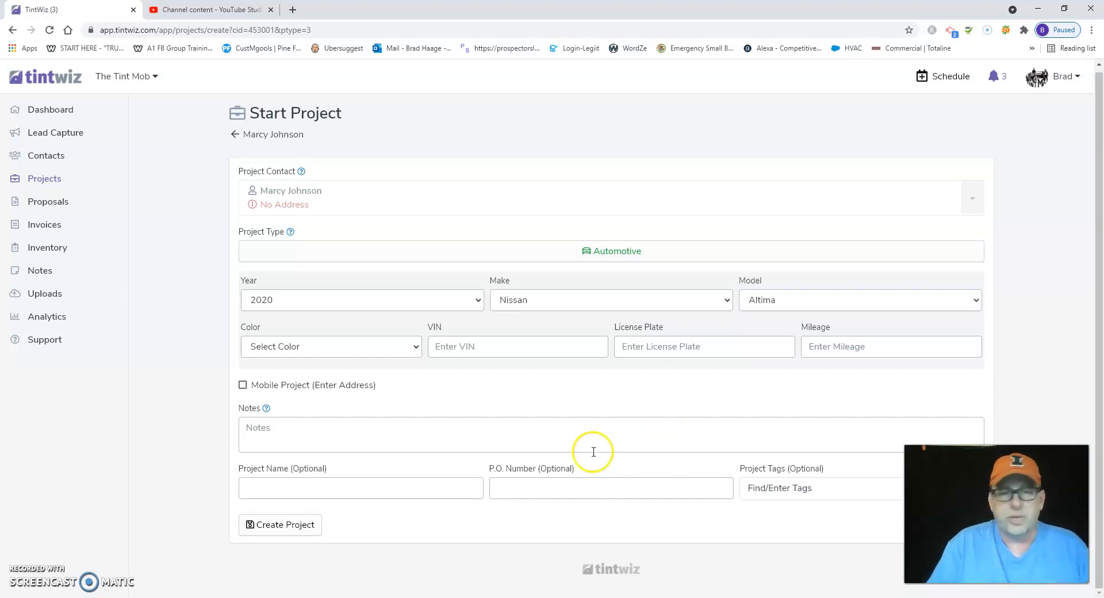
{"action": "left_click", "coordinate": [279, 490]}
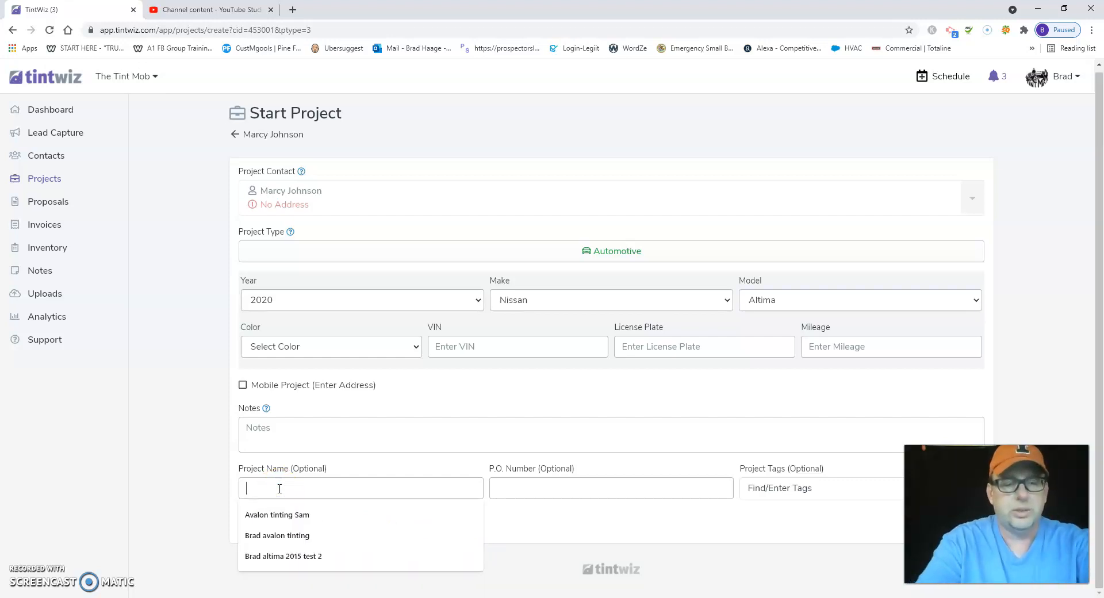
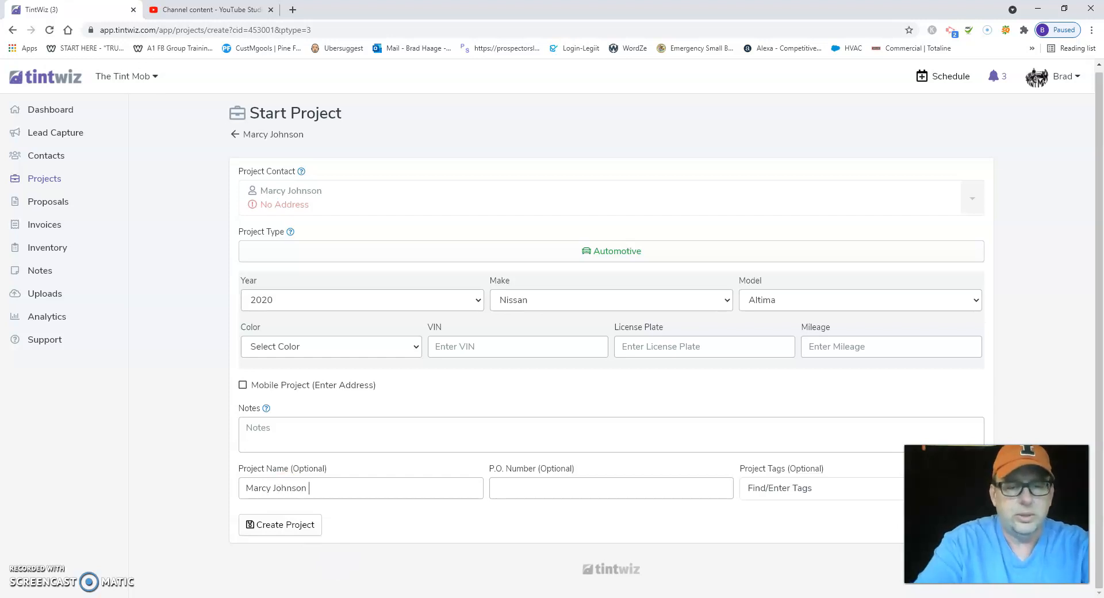
{"action": "type", "text": "Altima"}
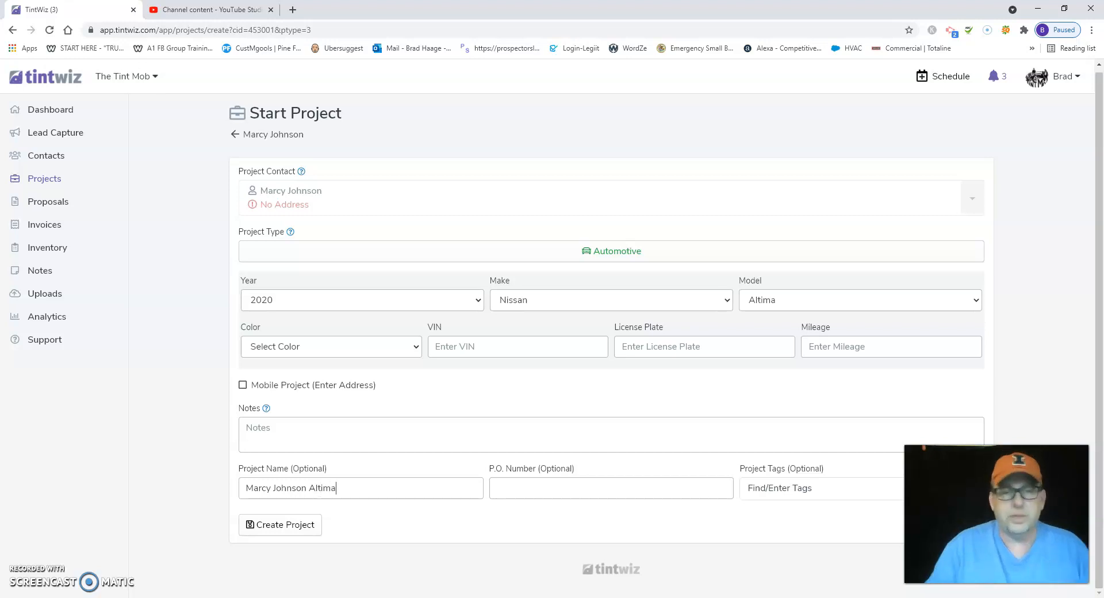
{"action": "left_click", "coordinate": [271, 525]}
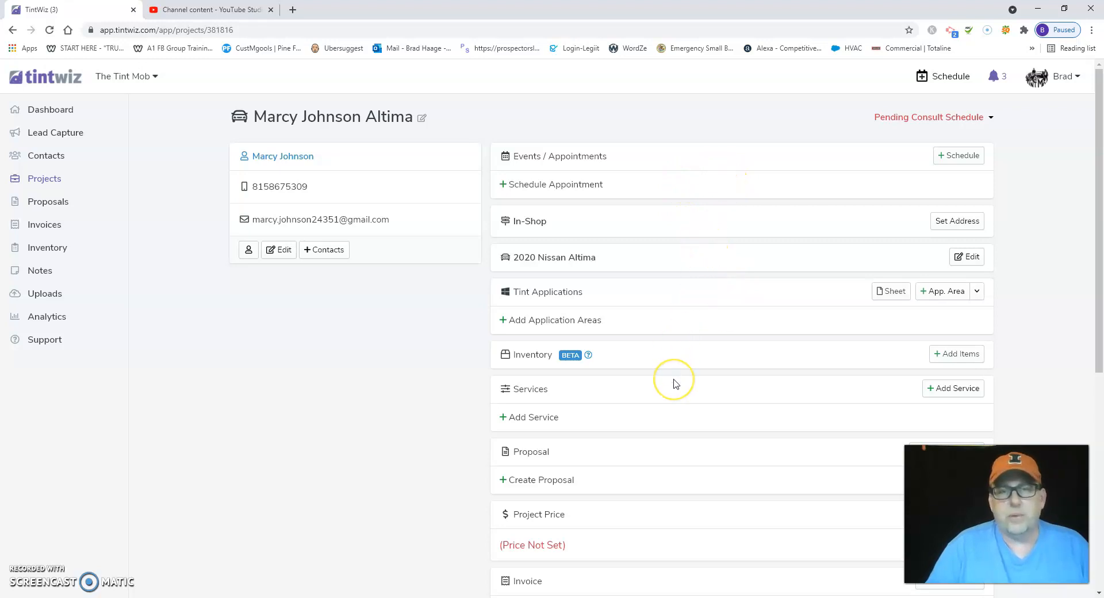
- Start a proposal for the project and look over the available proposal templates
{"action": "scroll", "coordinate": [674, 382], "scroll_direction": "down", "scroll_amount": 2}
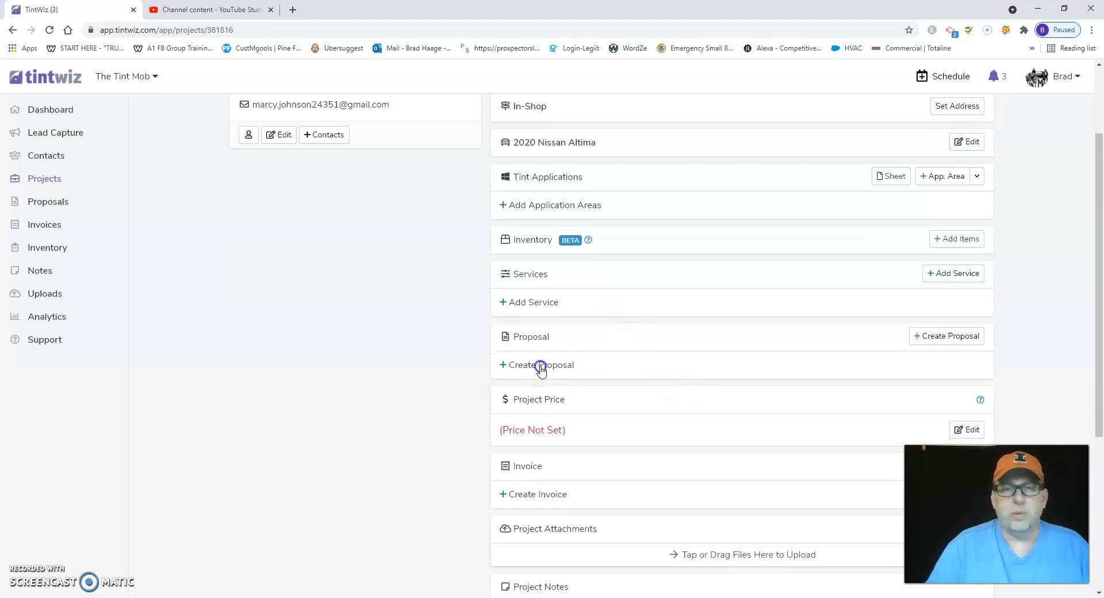
{"action": "left_click", "coordinate": [541, 366]}
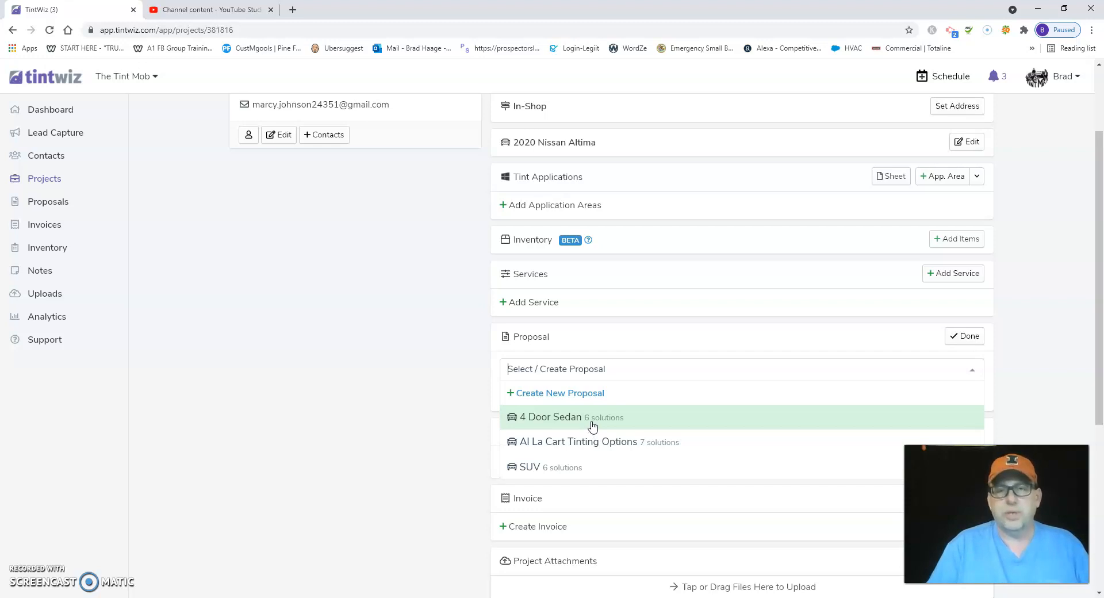
{"action": "left_click", "coordinate": [599, 454]}
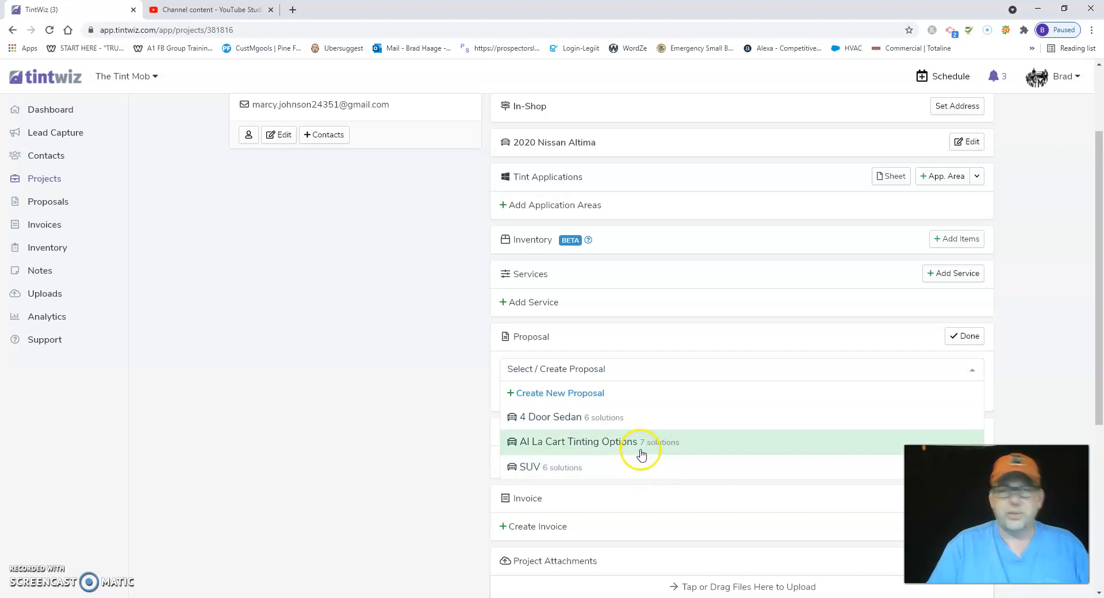
{"action": "scroll", "coordinate": [642, 453], "scroll_direction": "up", "scroll_amount": 1}
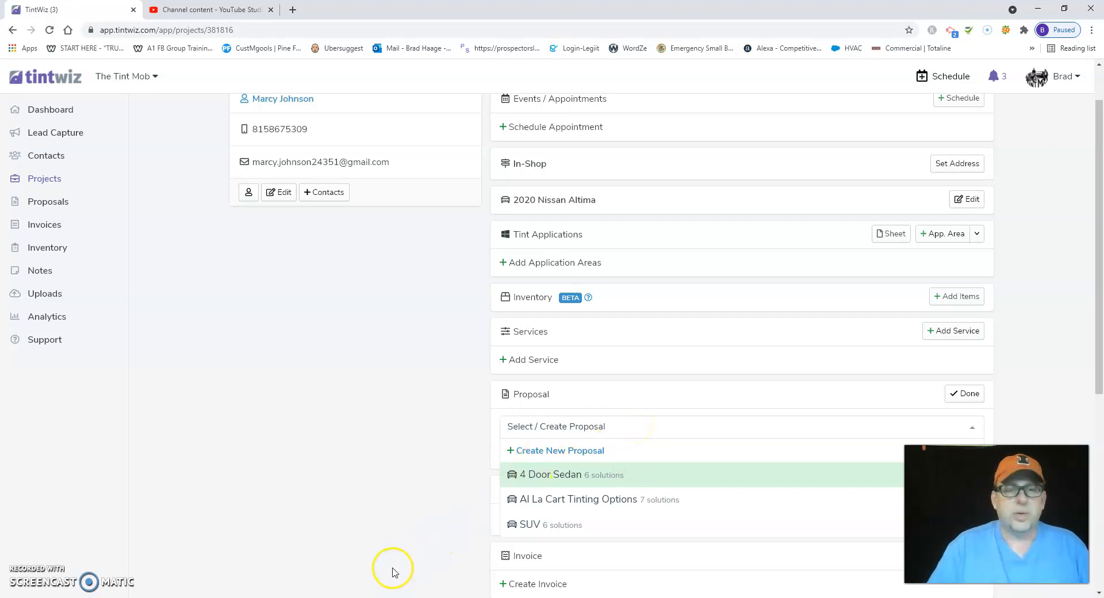
- Switch to the VEHICLE LIST workbook in Excel and look up the Nissan Altima's proposal type on the 2020 sheet
{"action": "mouse_move", "coordinate": [352, 597]}
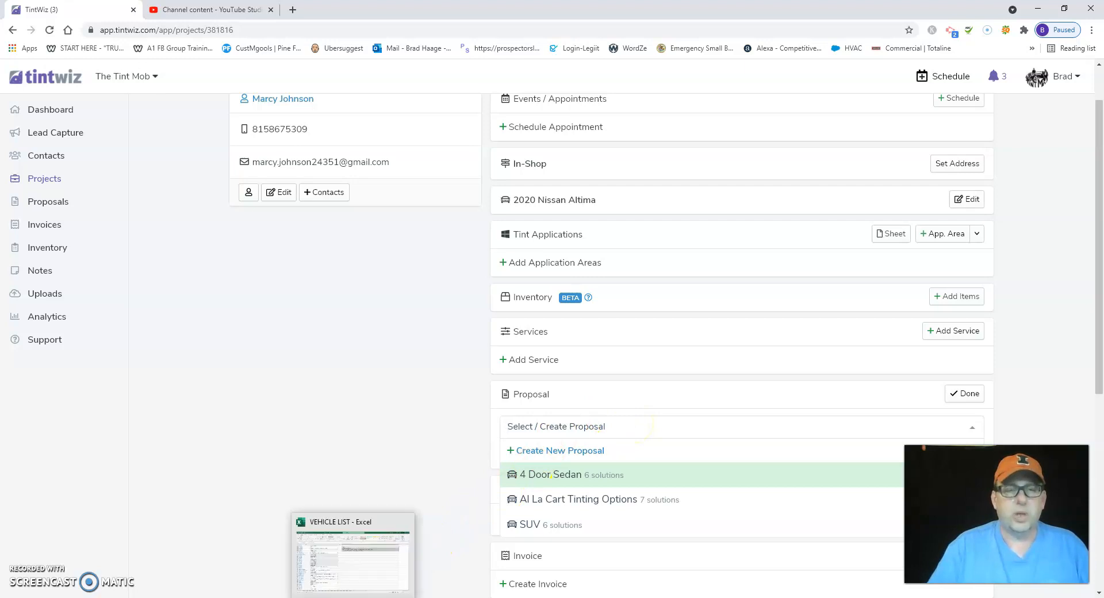
{"action": "left_click", "coordinate": [360, 584]}
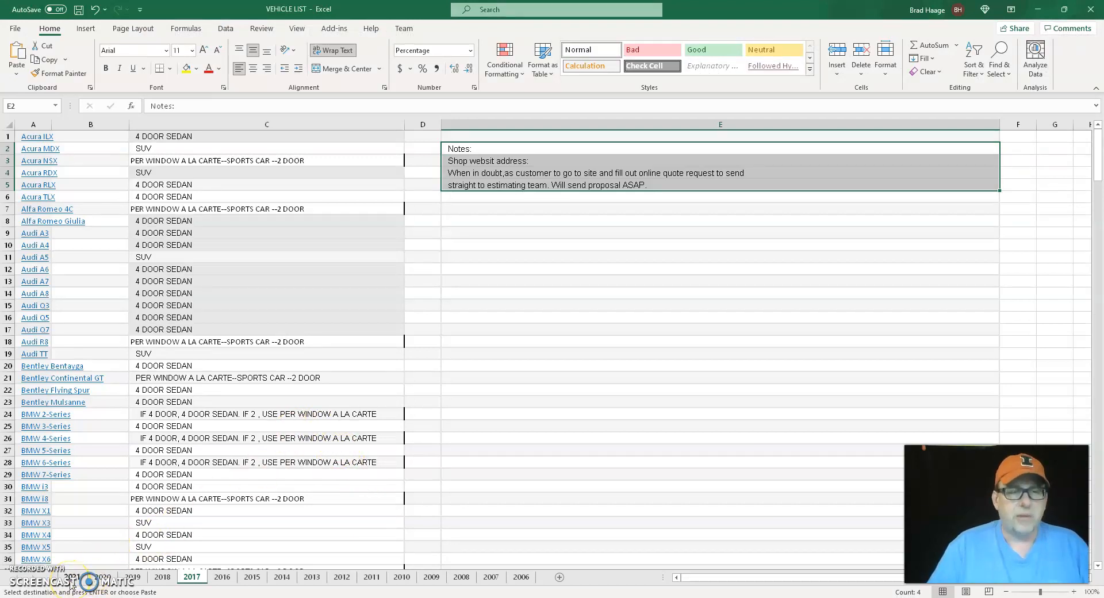
{"action": "left_click", "coordinate": [106, 578]}
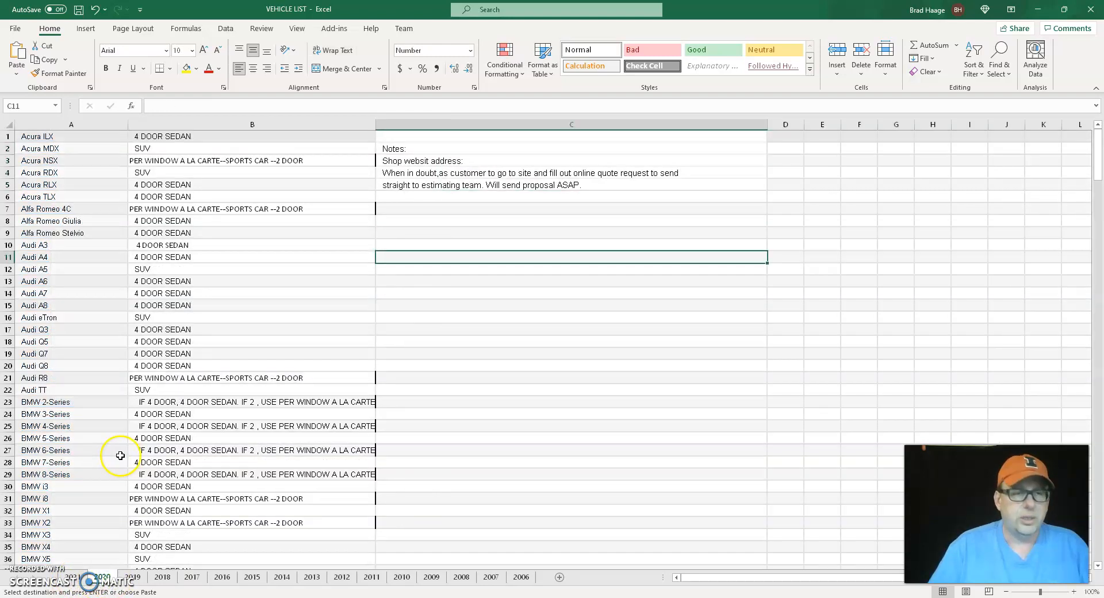
{"action": "scroll", "coordinate": [120, 455], "scroll_direction": "down", "scroll_amount": 19}
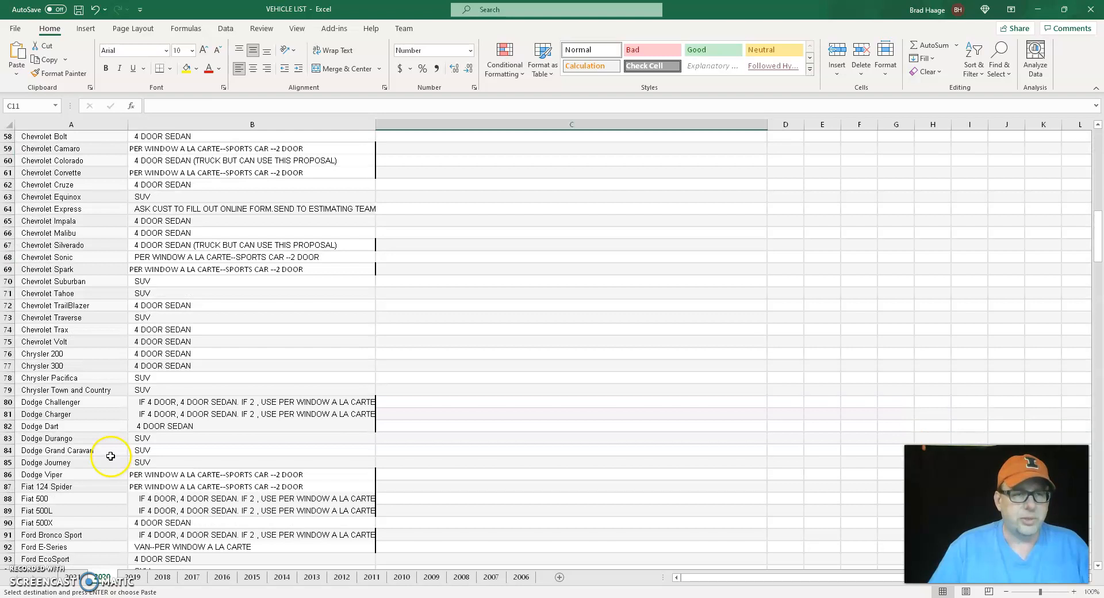
{"action": "scroll", "coordinate": [110, 456], "scroll_direction": "down", "scroll_amount": 20}
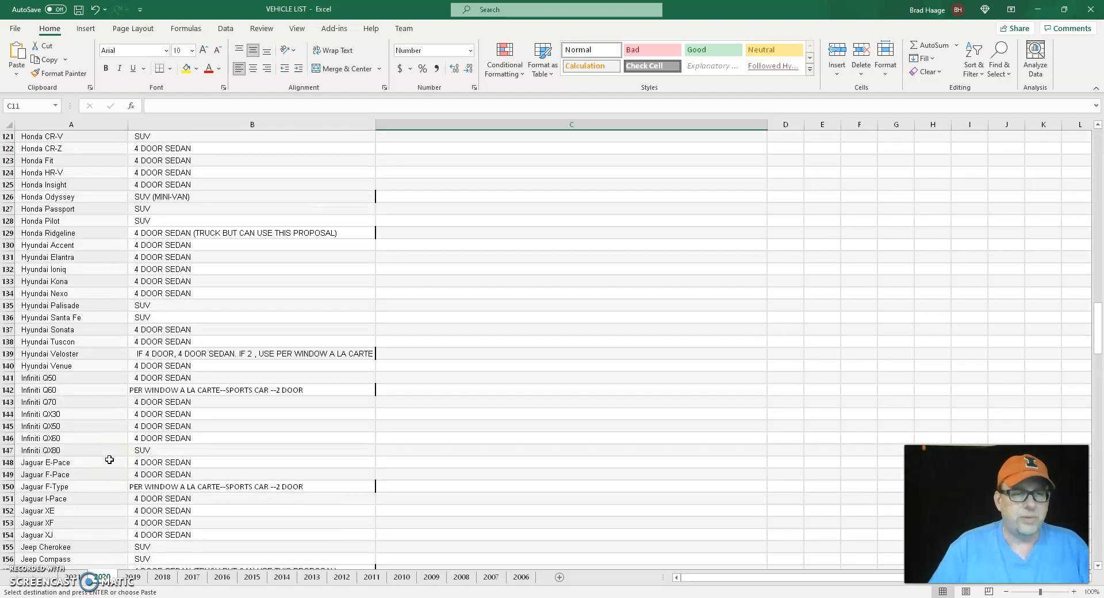
{"action": "scroll", "coordinate": [110, 460], "scroll_direction": "down", "scroll_amount": 15}
{"action": "scroll", "coordinate": [109, 463], "scroll_direction": "down", "scroll_amount": 17}
{"action": "scroll", "coordinate": [109, 463], "scroll_direction": "down", "scroll_amount": 5}
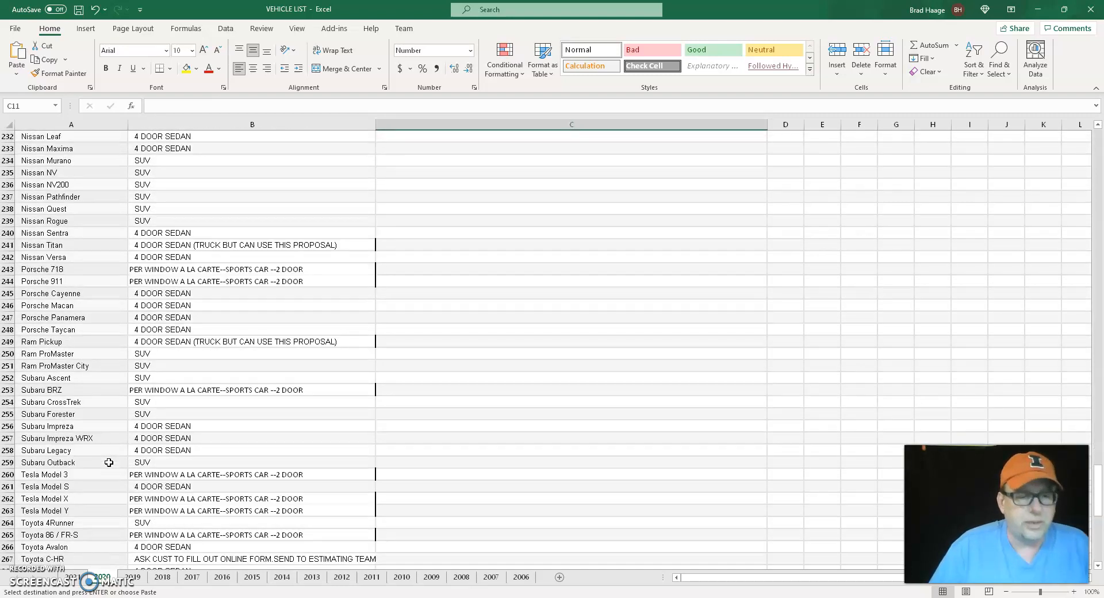
{"action": "scroll", "coordinate": [109, 462], "scroll_direction": "up", "scroll_amount": 2}
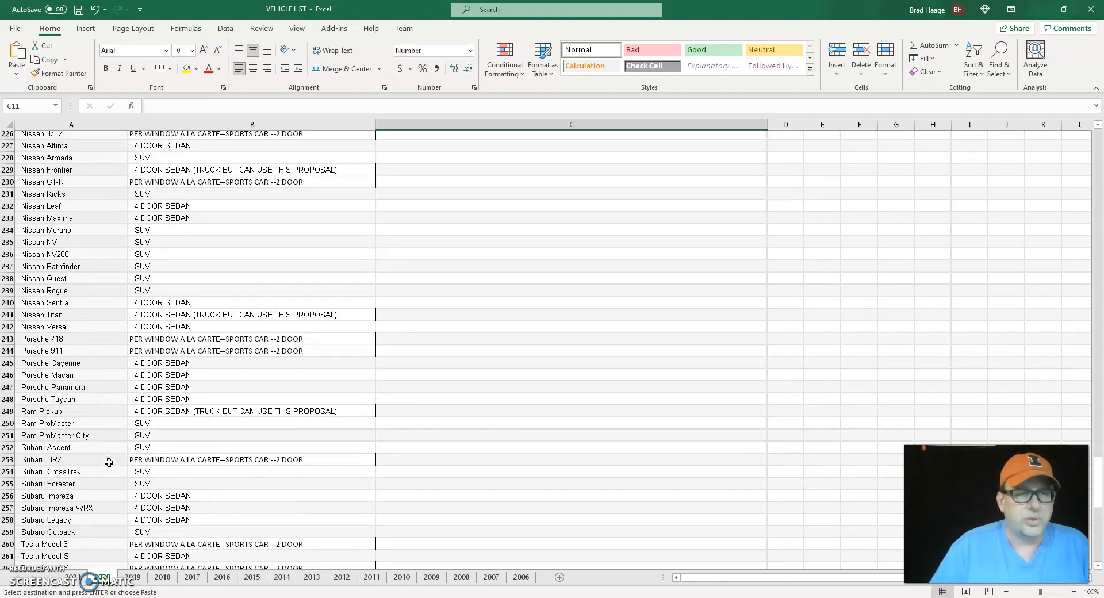
{"action": "scroll", "coordinate": [98, 313], "scroll_direction": "up", "scroll_amount": 2}
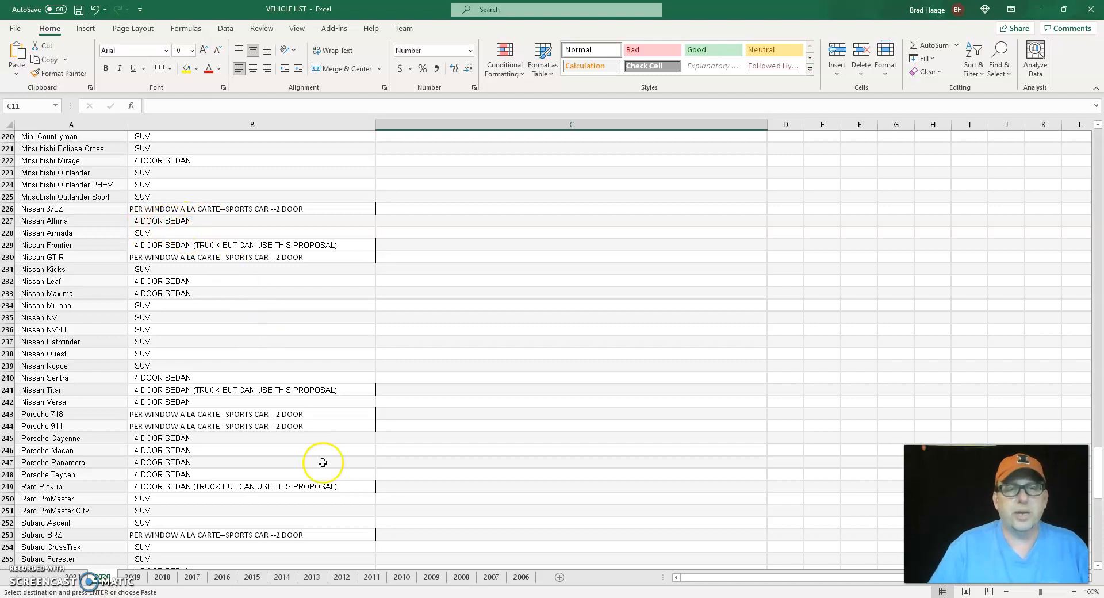
- Return to TintWiz and create the project's proposal from the 4 Door Sedan template
{"action": "left_click", "coordinate": [368, 597]}
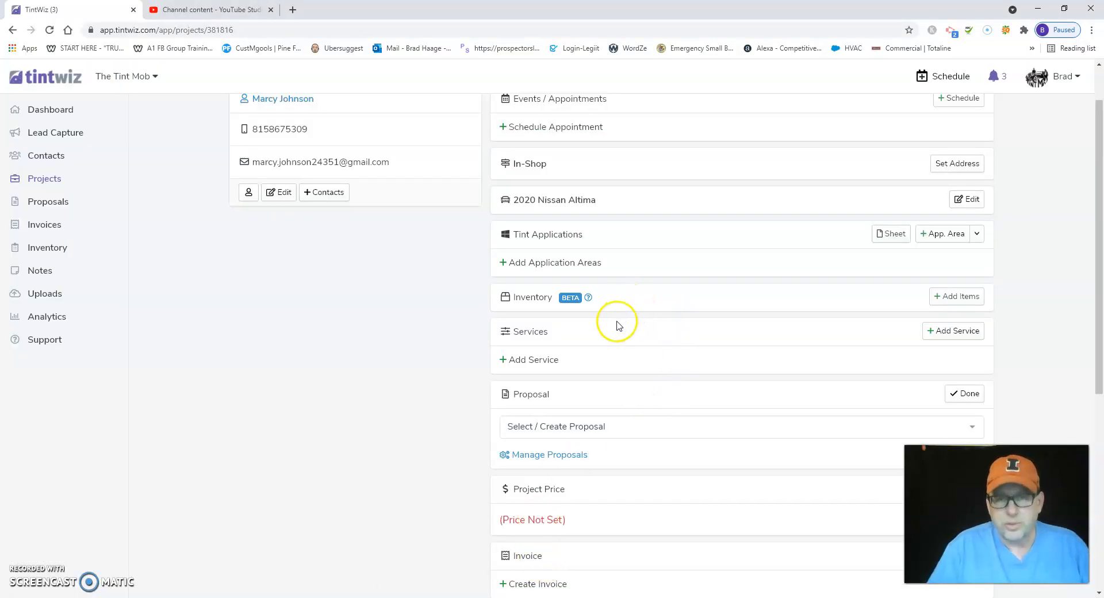
{"action": "scroll", "coordinate": [582, 417], "scroll_direction": "down", "scroll_amount": 2}
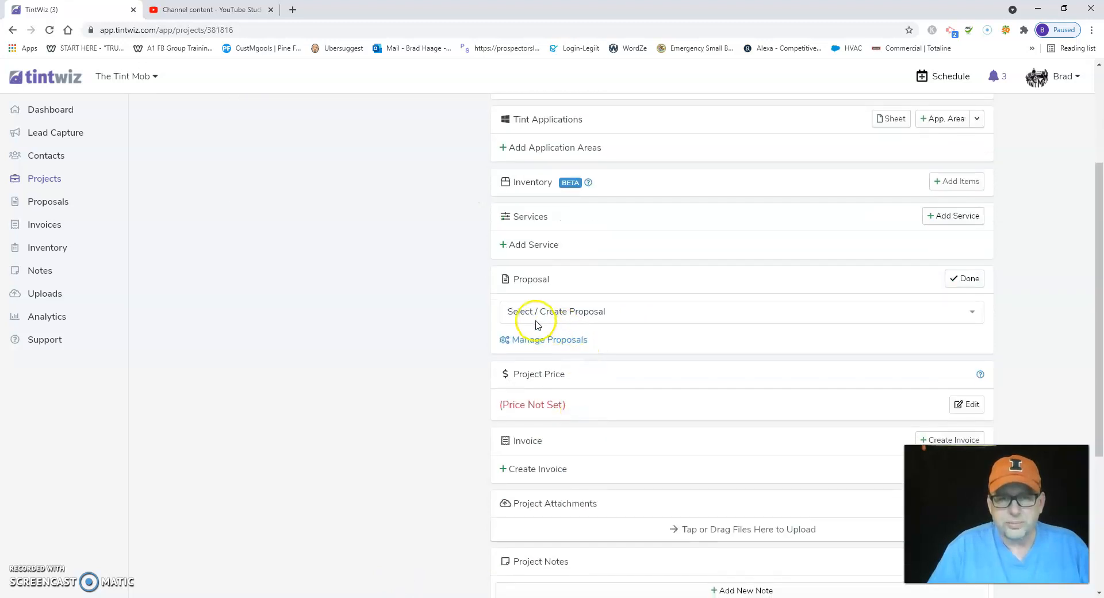
{"action": "left_click", "coordinate": [972, 313]}
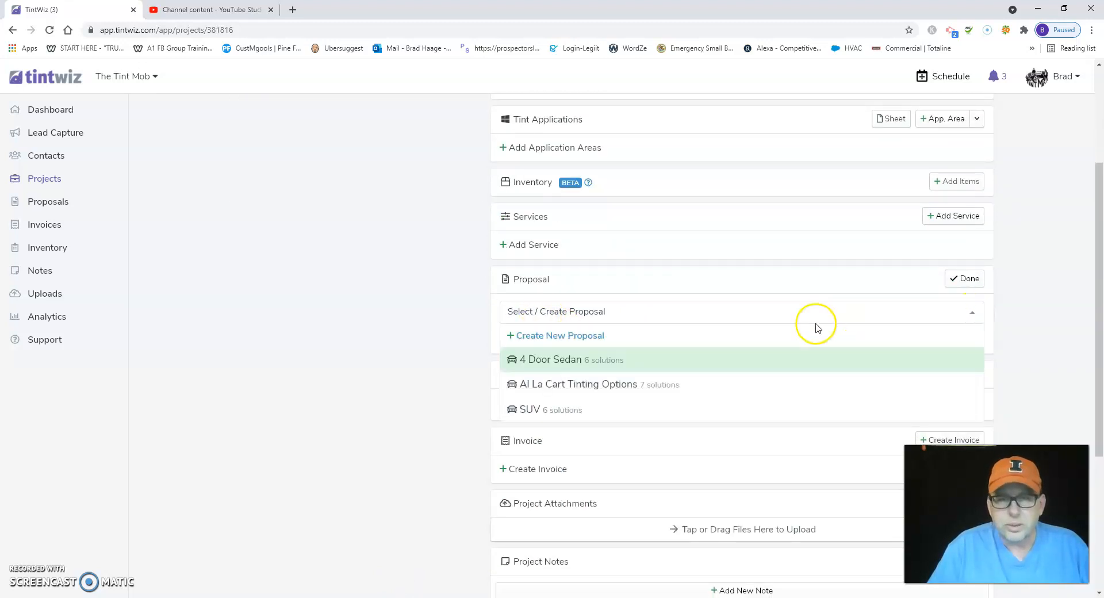
{"action": "left_click", "coordinate": [572, 361]}
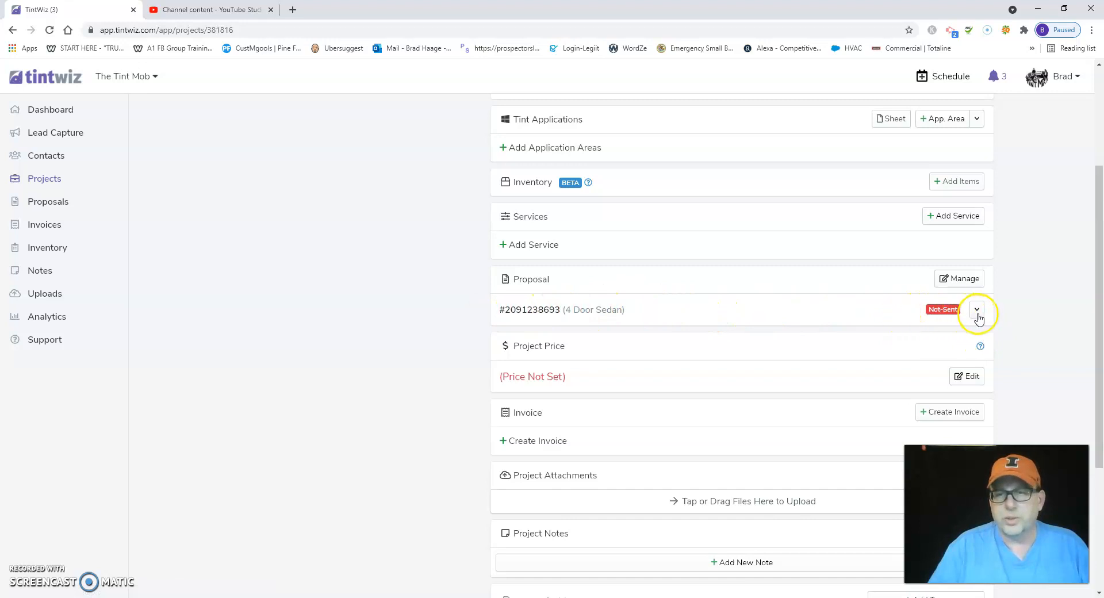
- Open the 4 Door Sedan proposal for managing and review the film, price and description of each solution
{"action": "left_click", "coordinate": [962, 280]}
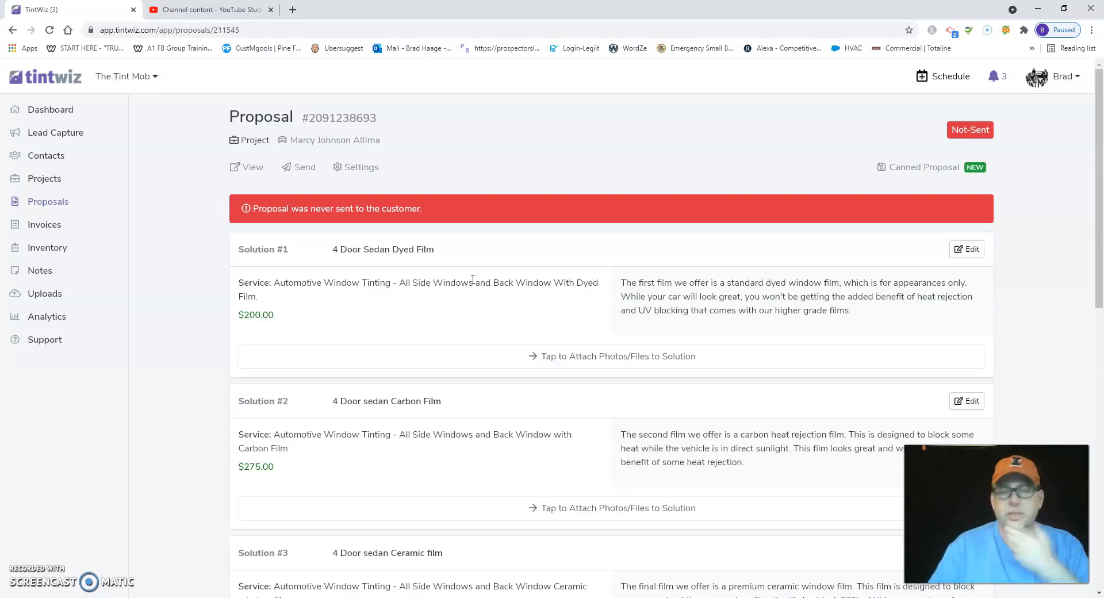
{"action": "scroll", "coordinate": [472, 280], "scroll_direction": "down", "scroll_amount": 2}
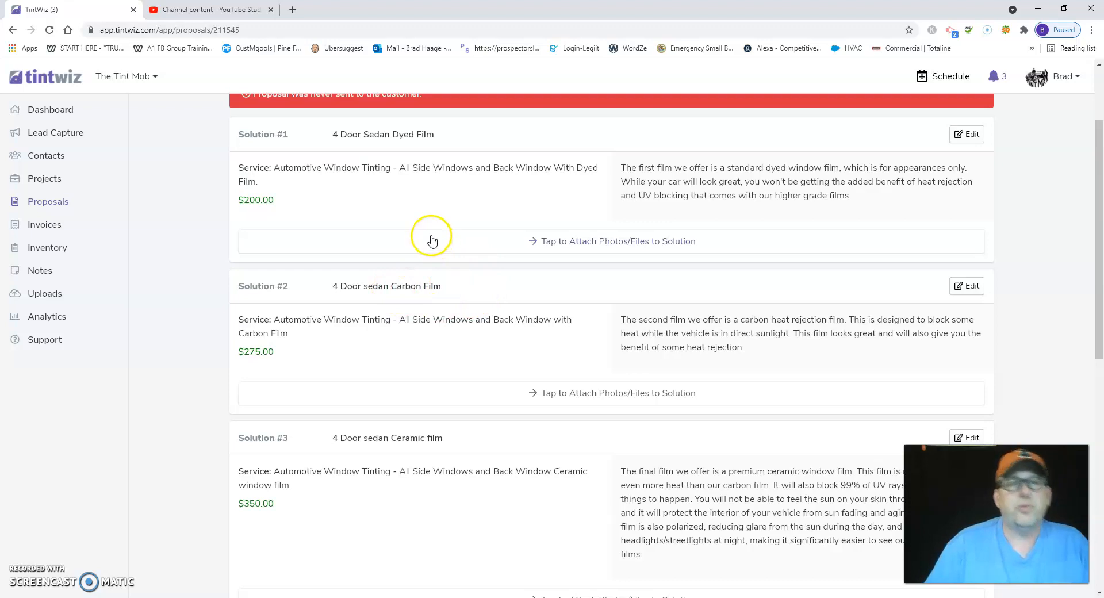
{"action": "scroll", "coordinate": [422, 214], "scroll_direction": "up", "scroll_amount": 1}
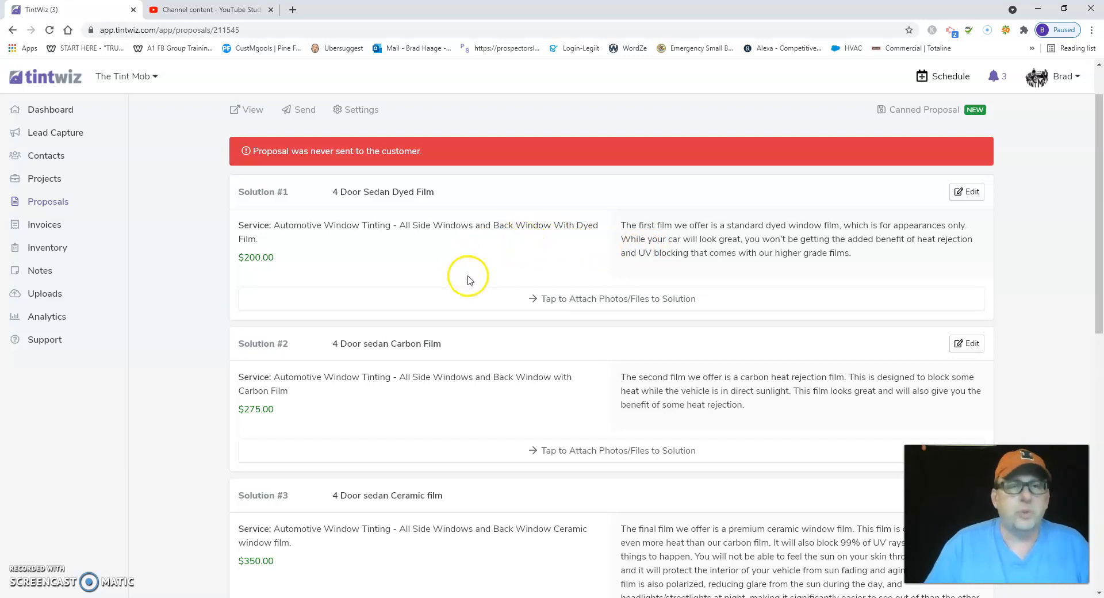
{"action": "scroll", "coordinate": [469, 293], "scroll_direction": "down", "scroll_amount": 1}
{"action": "scroll", "coordinate": [468, 296], "scroll_direction": "down", "scroll_amount": 1}
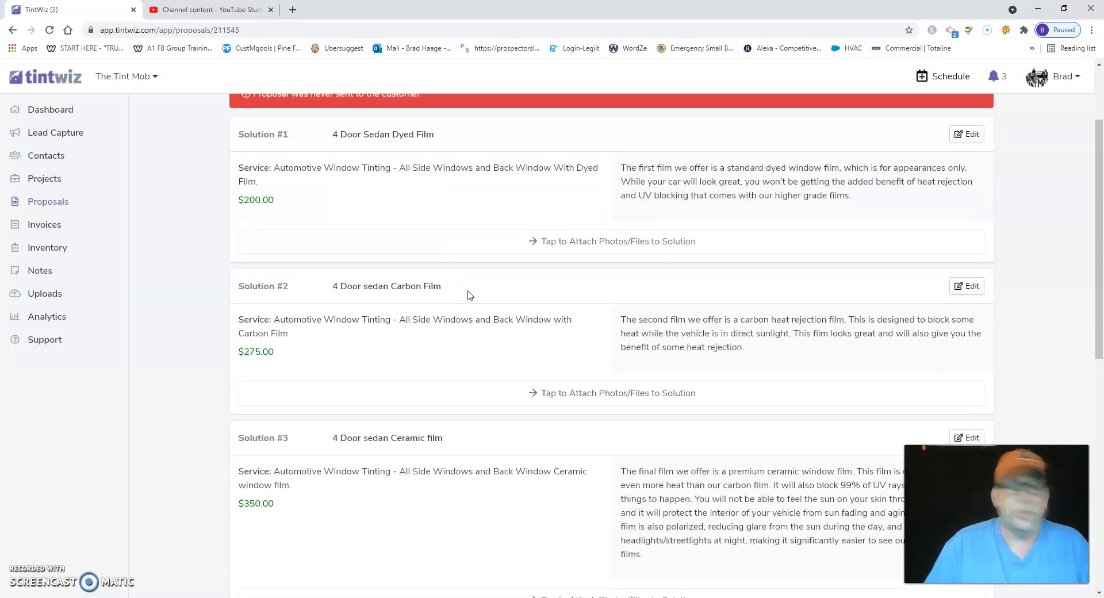
{"action": "scroll", "coordinate": [469, 296], "scroll_direction": "down", "scroll_amount": 2}
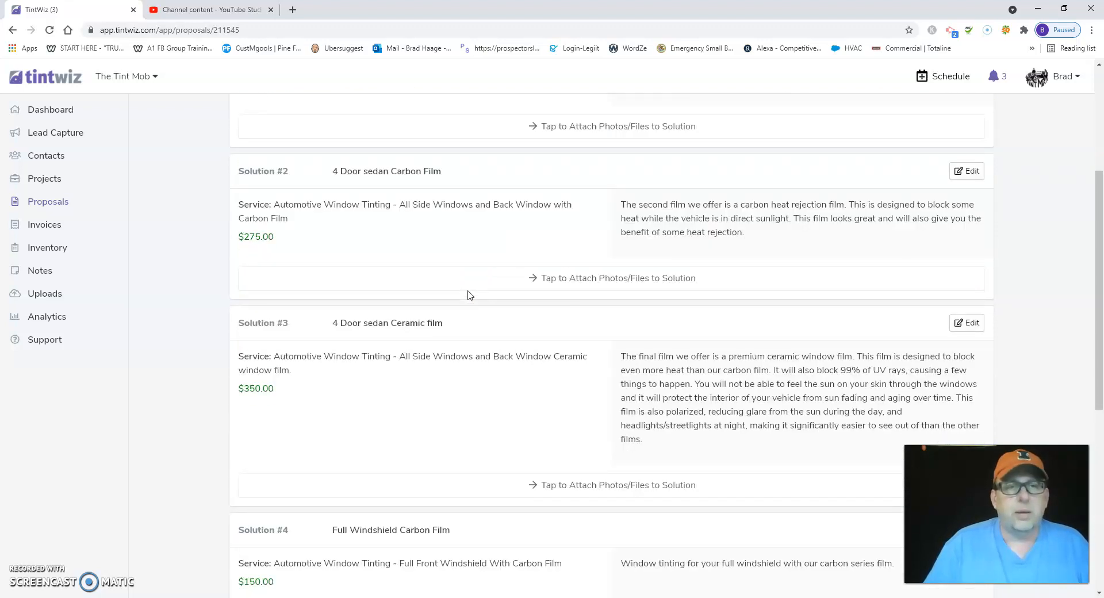
{"action": "left_click", "coordinate": [467, 264]}
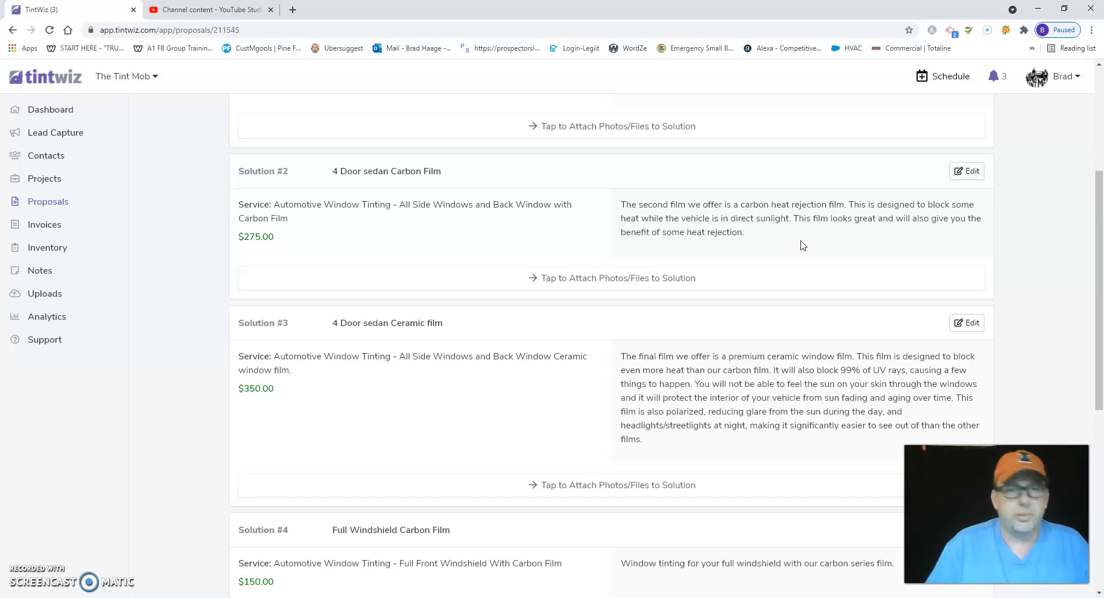
{"action": "left_click", "coordinate": [783, 241]}
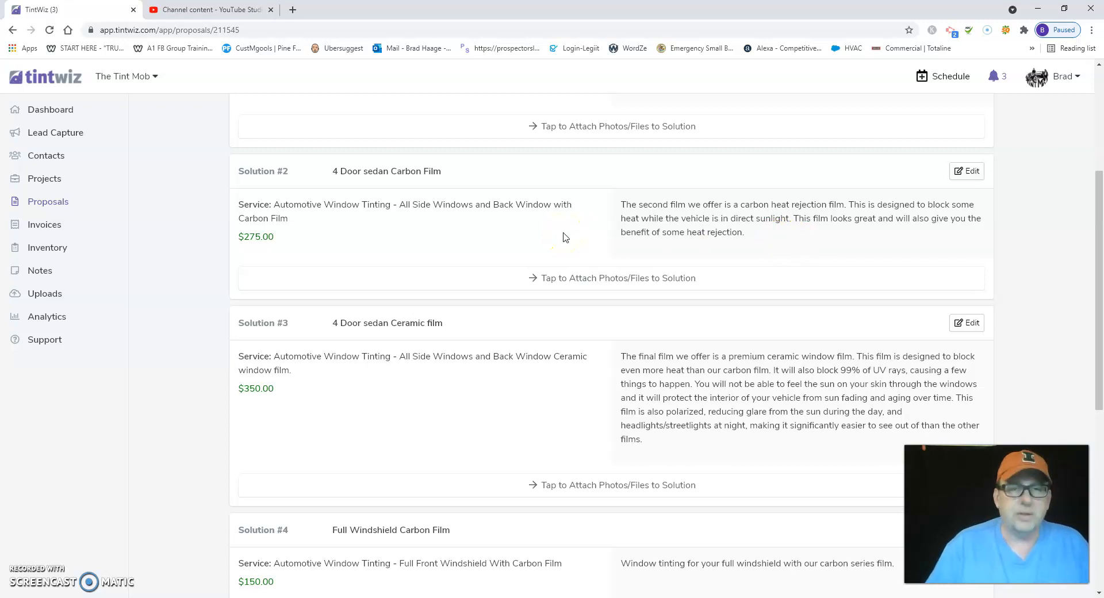
{"action": "scroll", "coordinate": [477, 313], "scroll_direction": "down", "scroll_amount": 1}
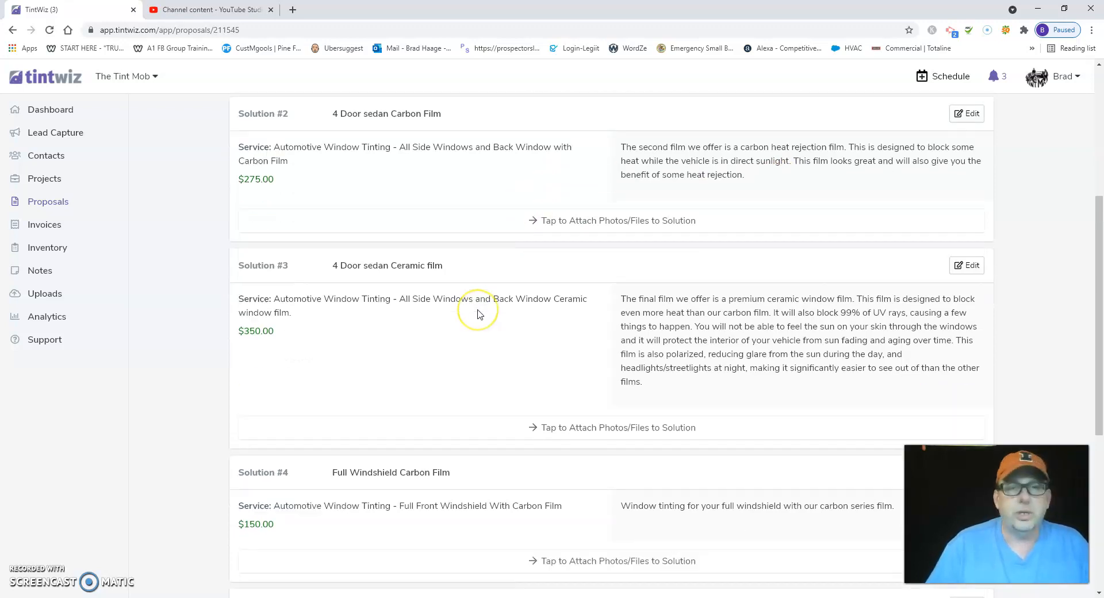
{"action": "scroll", "coordinate": [477, 313], "scroll_direction": "down", "scroll_amount": 2}
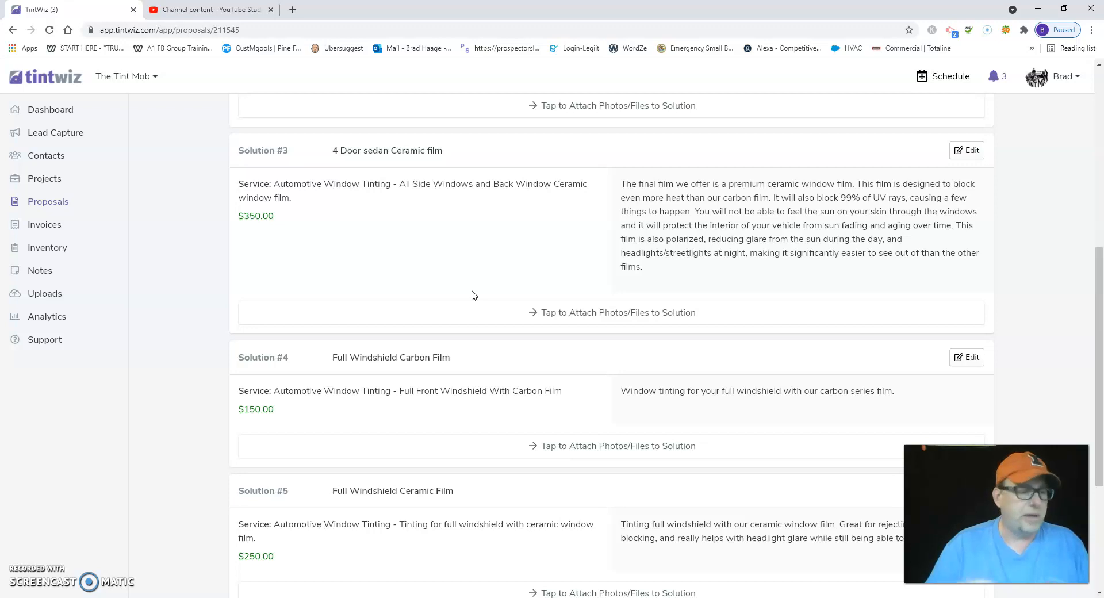
{"action": "left_click", "coordinate": [427, 323]}
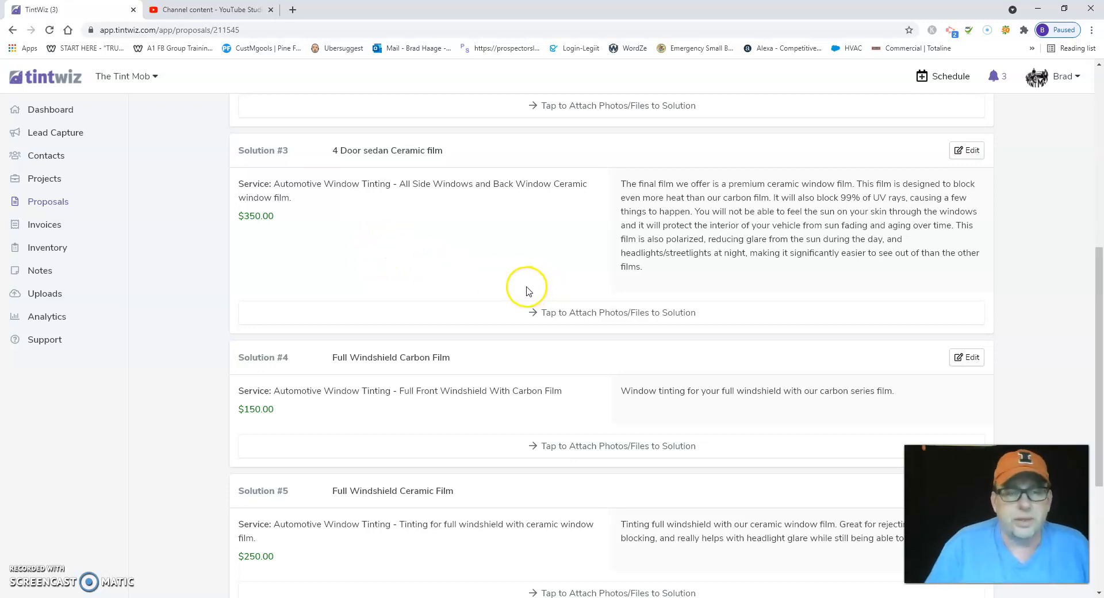
{"action": "scroll", "coordinate": [528, 291], "scroll_direction": "down", "scroll_amount": 2}
{"action": "scroll", "coordinate": [528, 291], "scroll_direction": "down", "scroll_amount": 2}
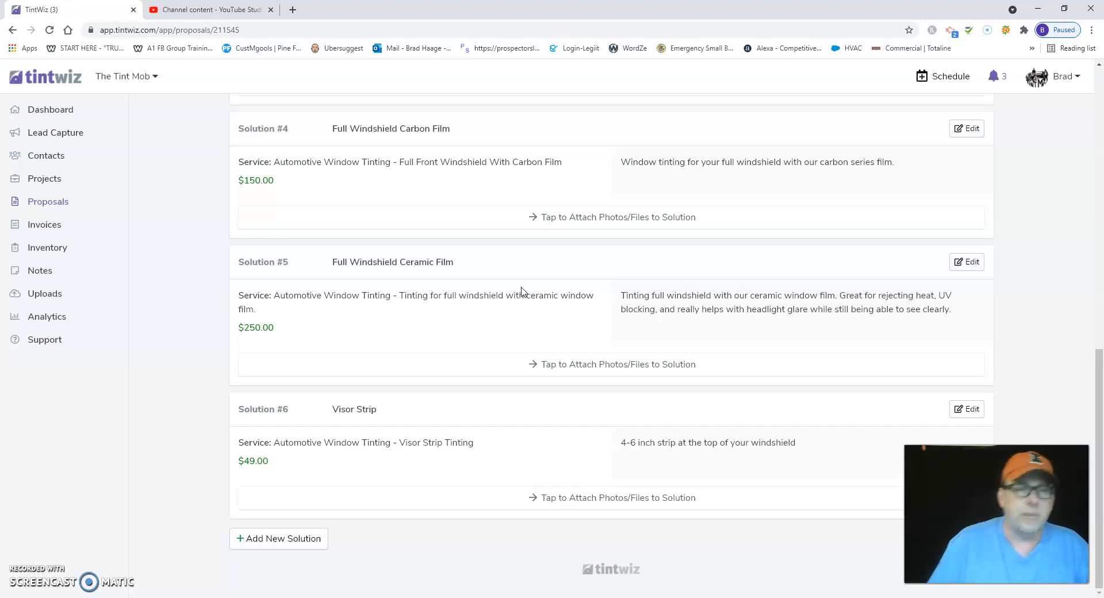
{"action": "scroll", "coordinate": [566, 265], "scroll_direction": "up", "scroll_amount": 7}
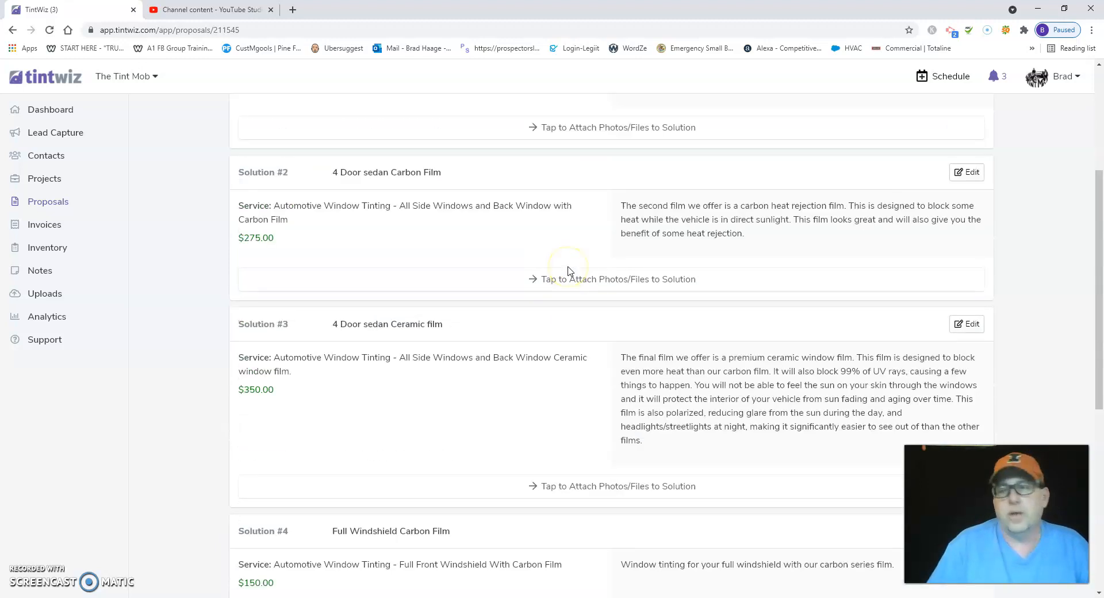
{"action": "scroll", "coordinate": [568, 269], "scroll_direction": "up", "scroll_amount": 4}
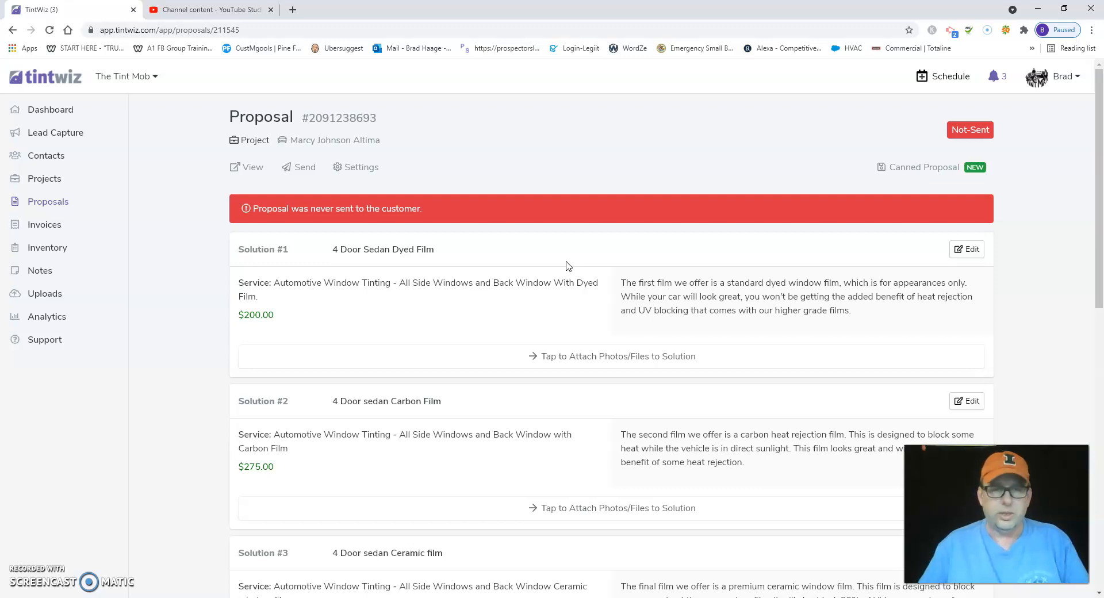
- Look over the ceramic film and full windshield solutions in the 4 Door Sedan proposal
{"action": "scroll", "coordinate": [574, 239], "scroll_direction": "down", "scroll_amount": 7}
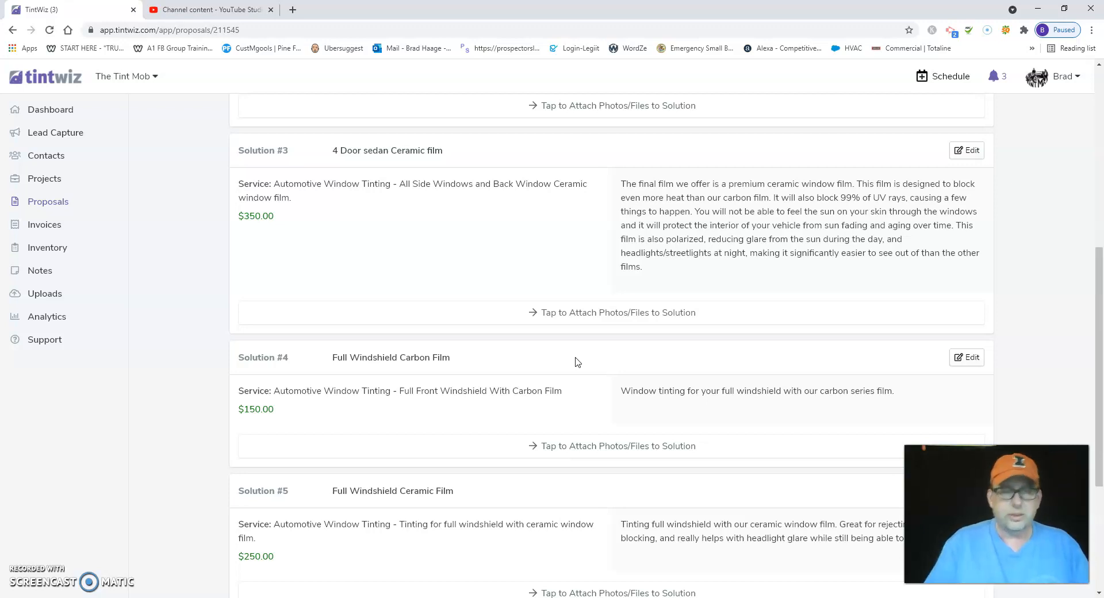
{"action": "scroll", "coordinate": [637, 374], "scroll_direction": "up", "scroll_amount": 3}
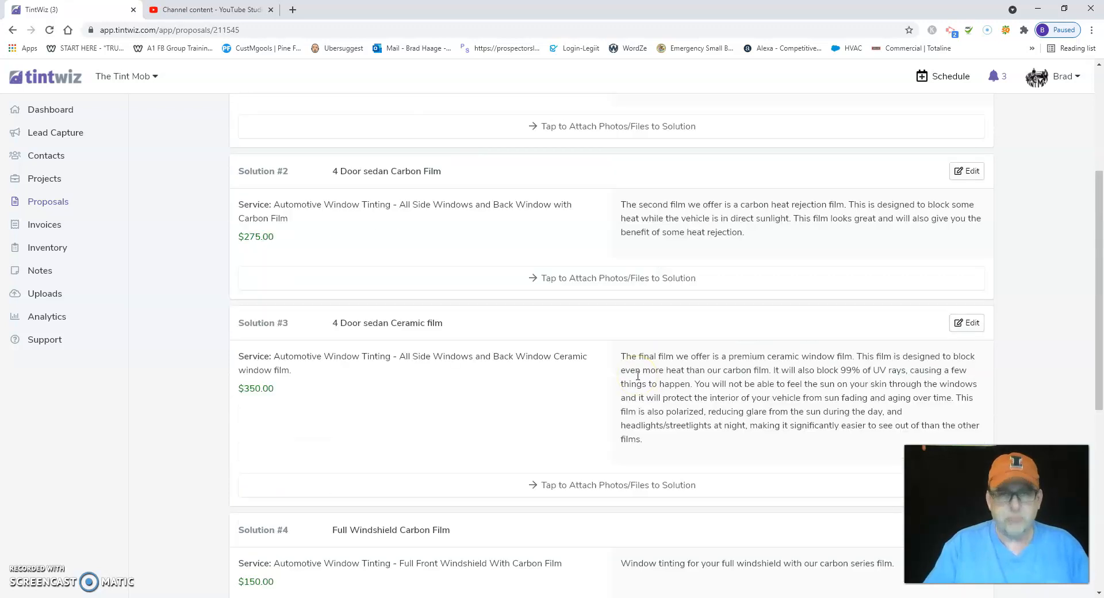
{"action": "scroll", "coordinate": [638, 376], "scroll_direction": "up", "scroll_amount": 4}
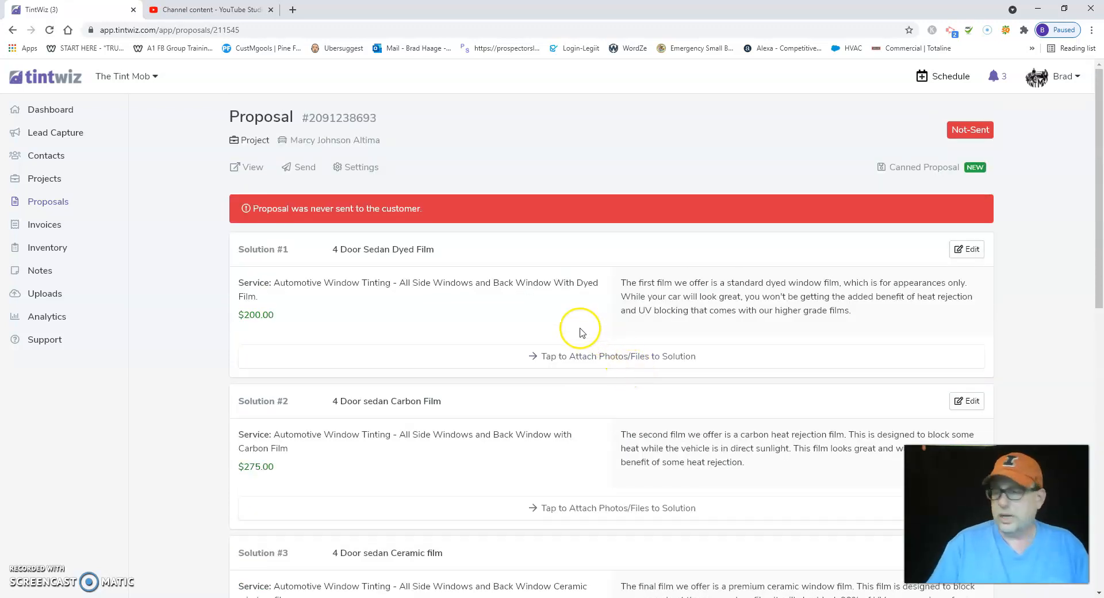
- Start a simple event in the dashboard calendar for Thursday 09/16/2021 at 1:00 PM and title it with the customer's full name
{"action": "left_click", "coordinate": [59, 111]}
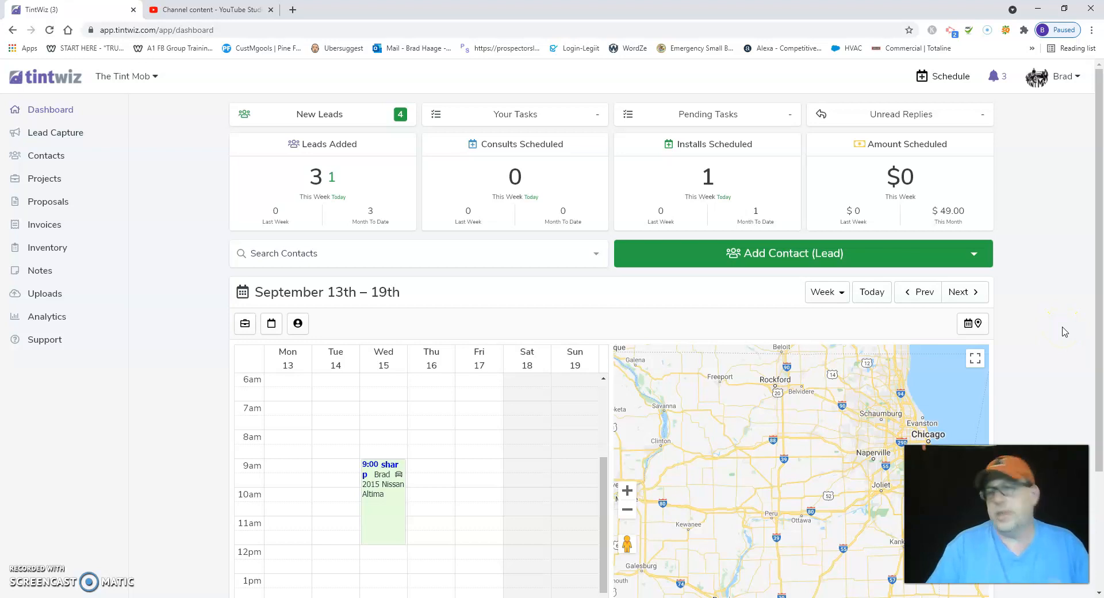
{"action": "scroll", "coordinate": [1065, 332], "scroll_direction": "down", "scroll_amount": 3}
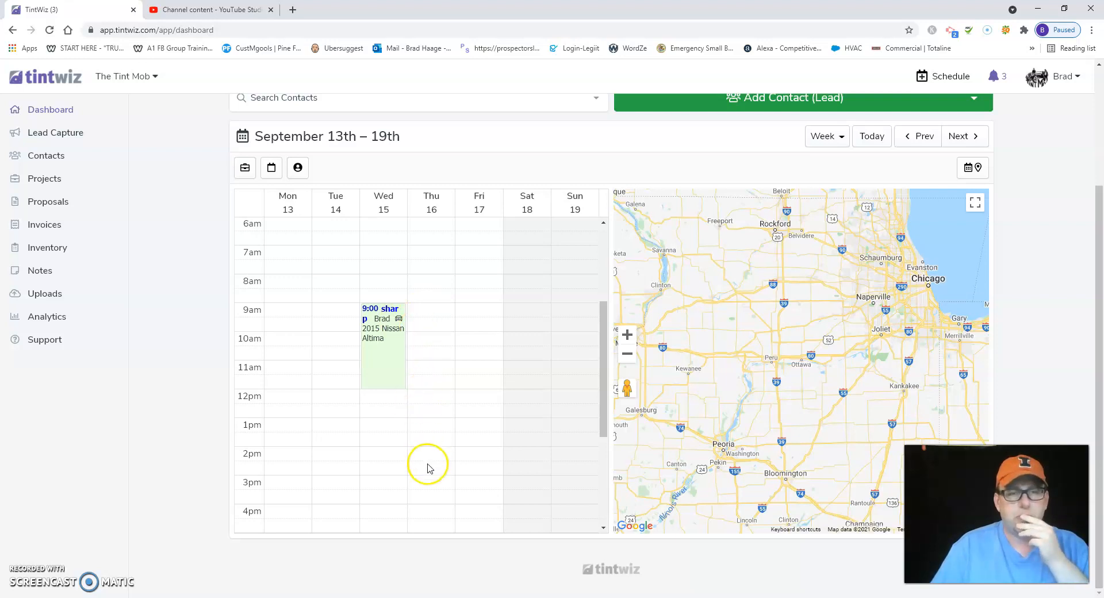
{"action": "left_click", "coordinate": [432, 443]}
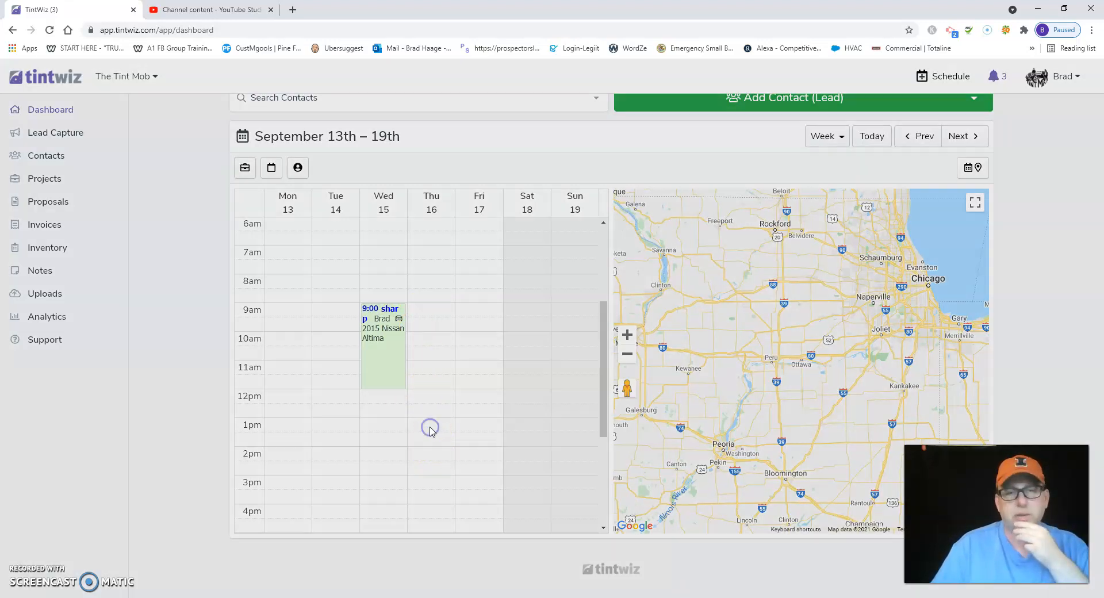
{"action": "left_click", "coordinate": [458, 132]}
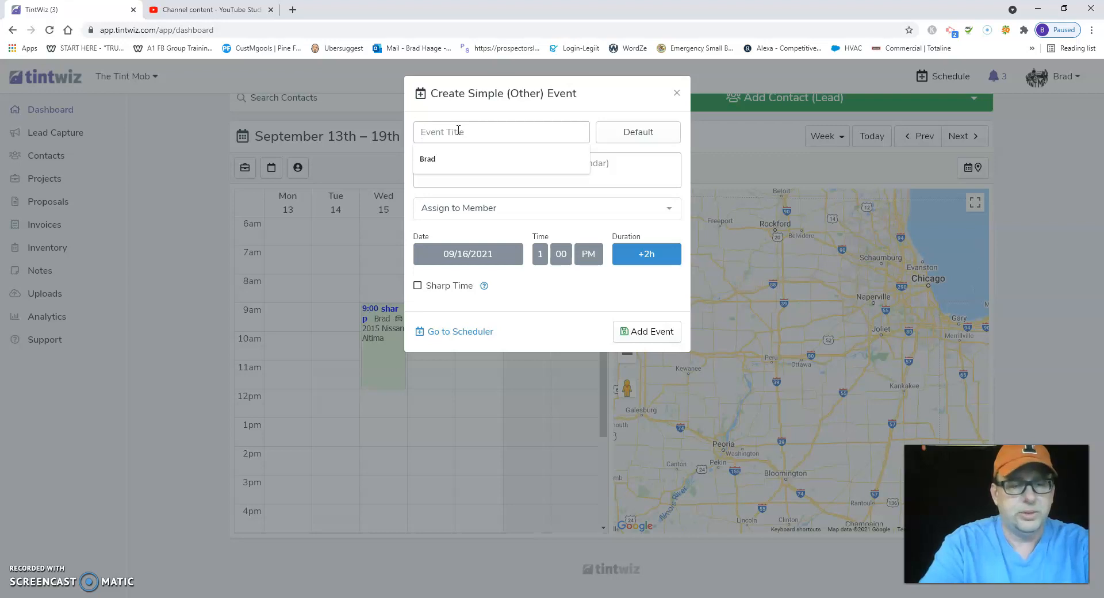
{"action": "type", "text": "C"}
{"action": "key", "text": "BackSpace"}
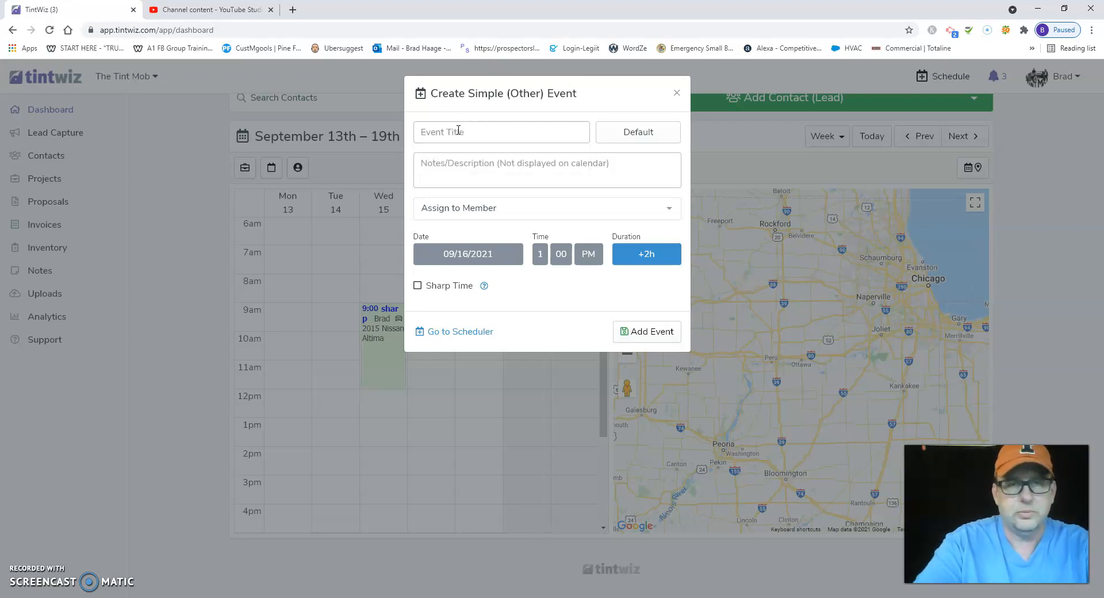
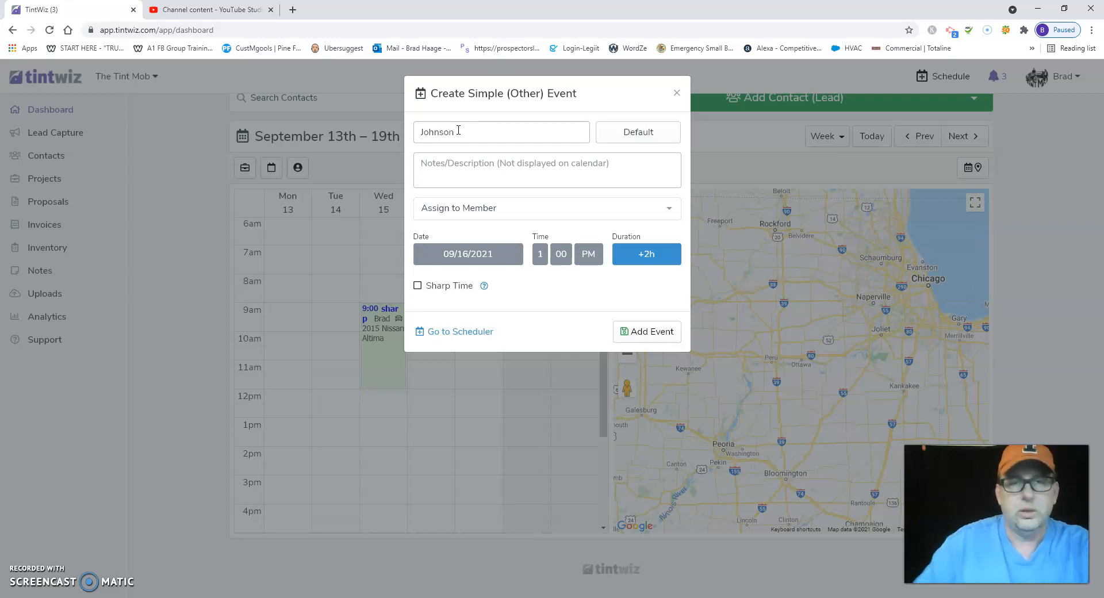
{"action": "left_click", "coordinate": [424, 133]}
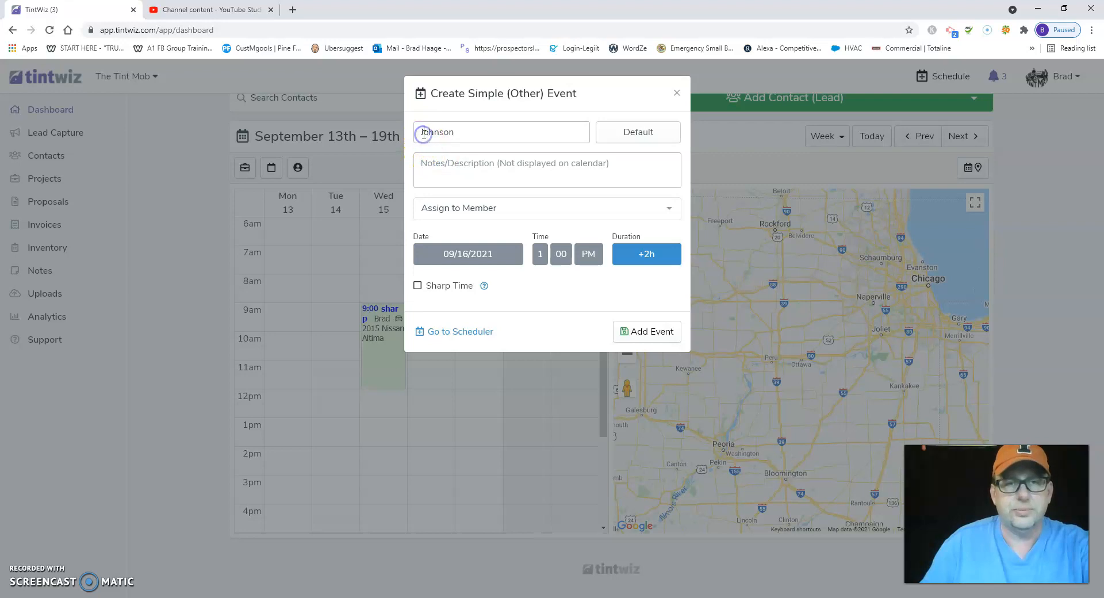
- Enter the event's notes as "2020 Nissan Altima, full ceramic. including windshiled"
{"action": "left_click", "coordinate": [436, 162]}
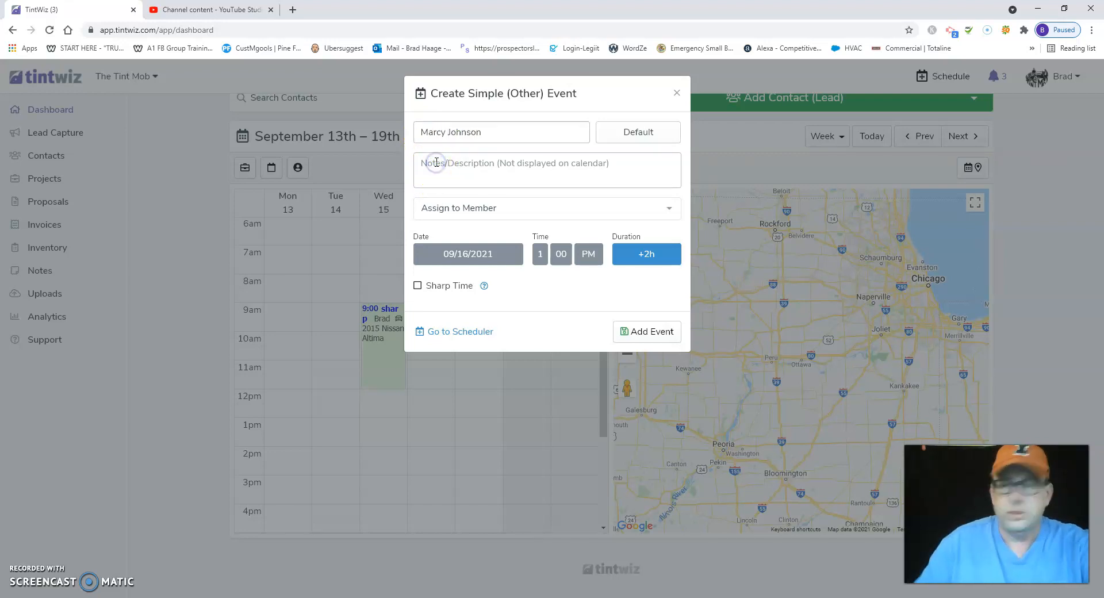
{"action": "type", "text": "20"}
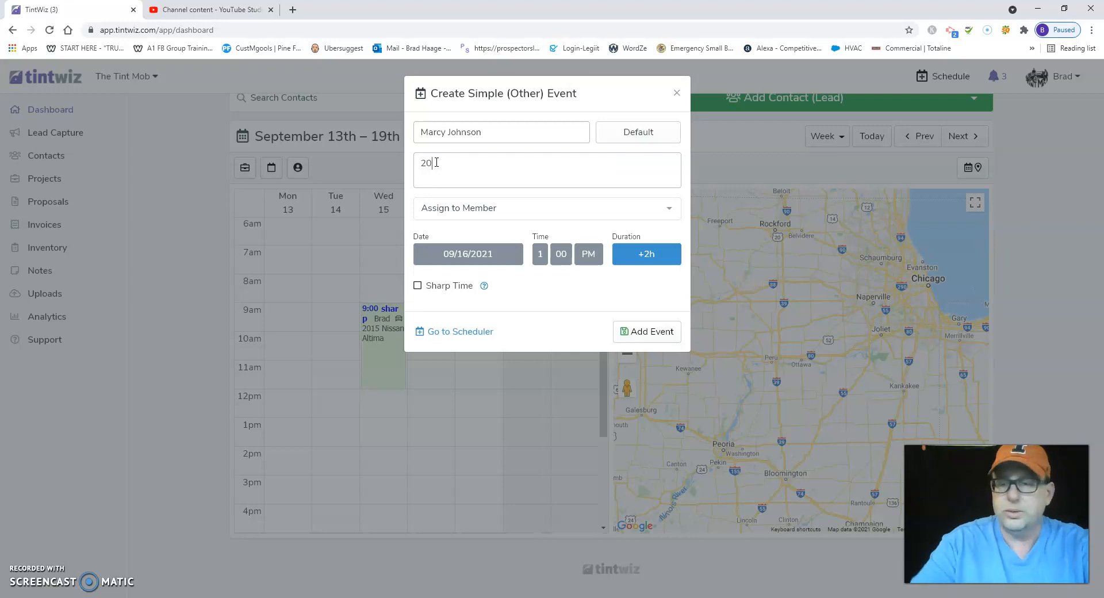
{"action": "type", "text": "20 Ni"}
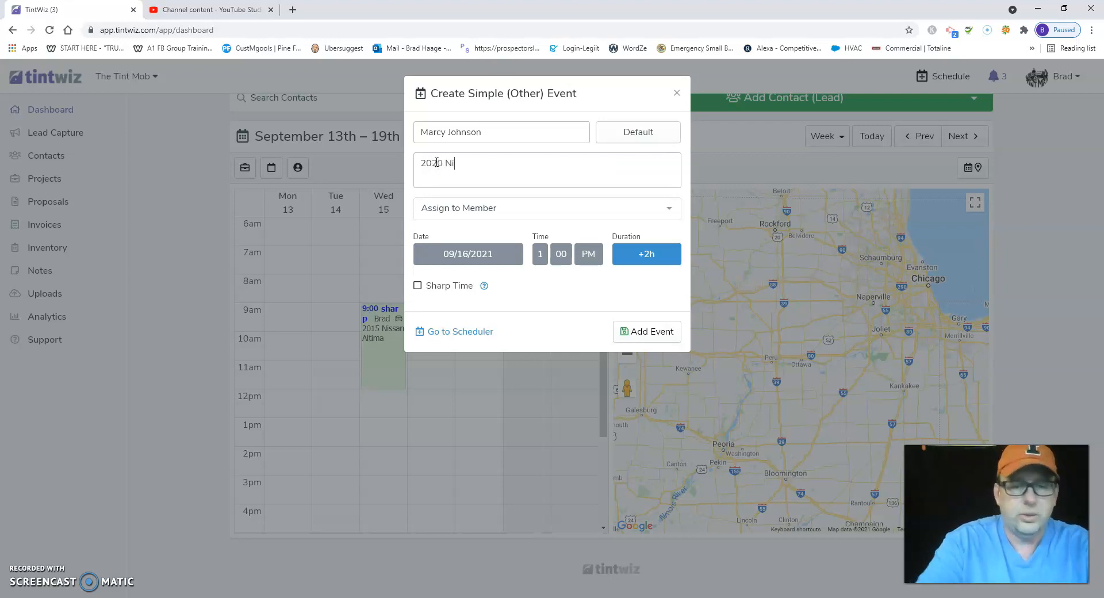
{"action": "type", "text": "ssan Alt"}
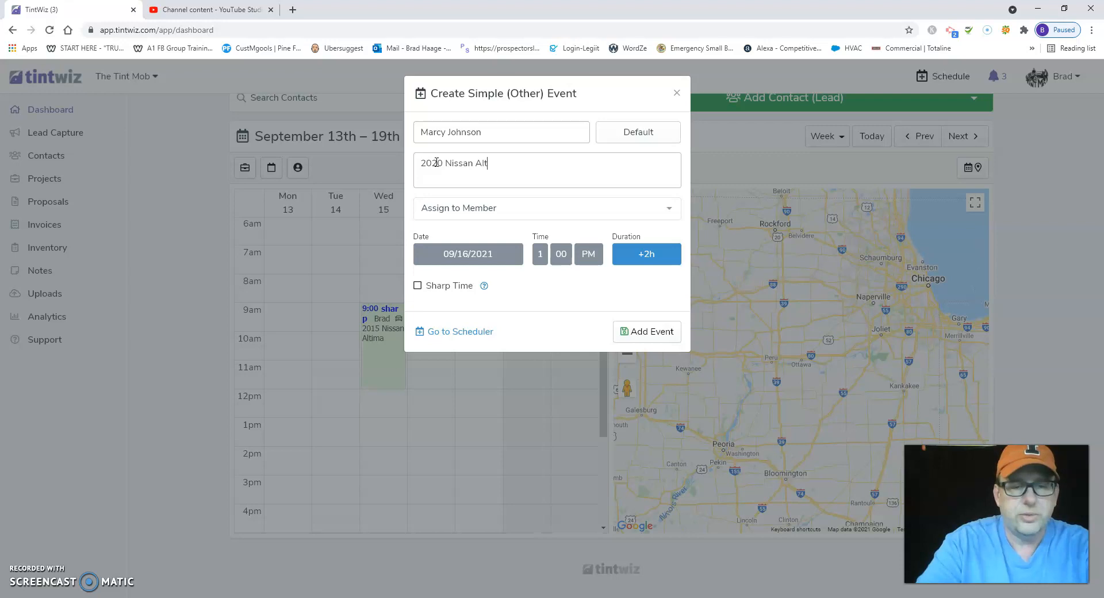
{"action": "type", "text": "ima, ful"}
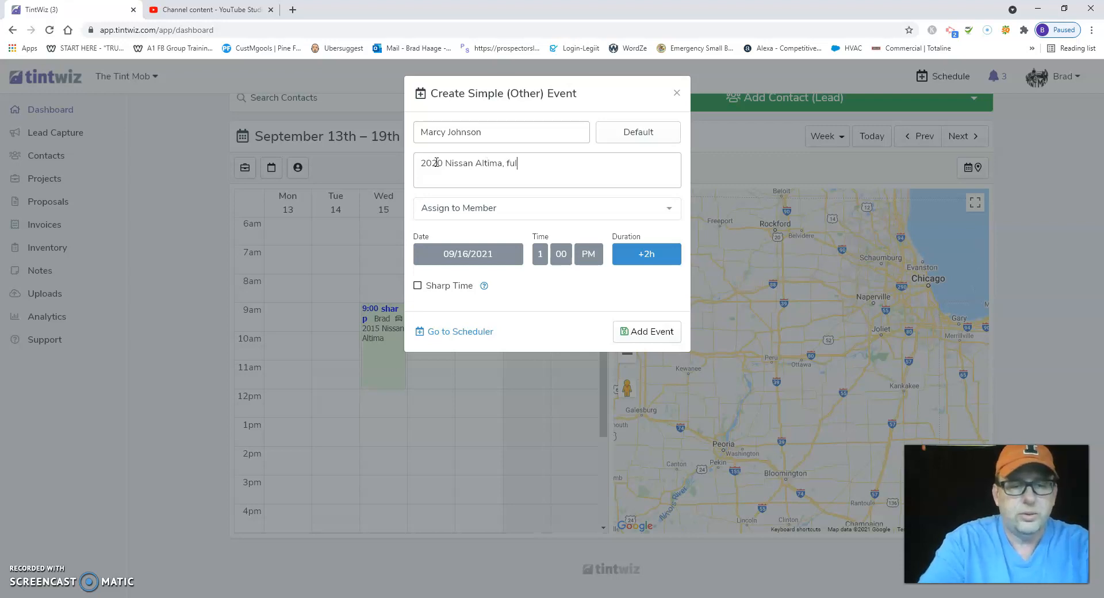
{"action": "type", "text": "l ceramic"}
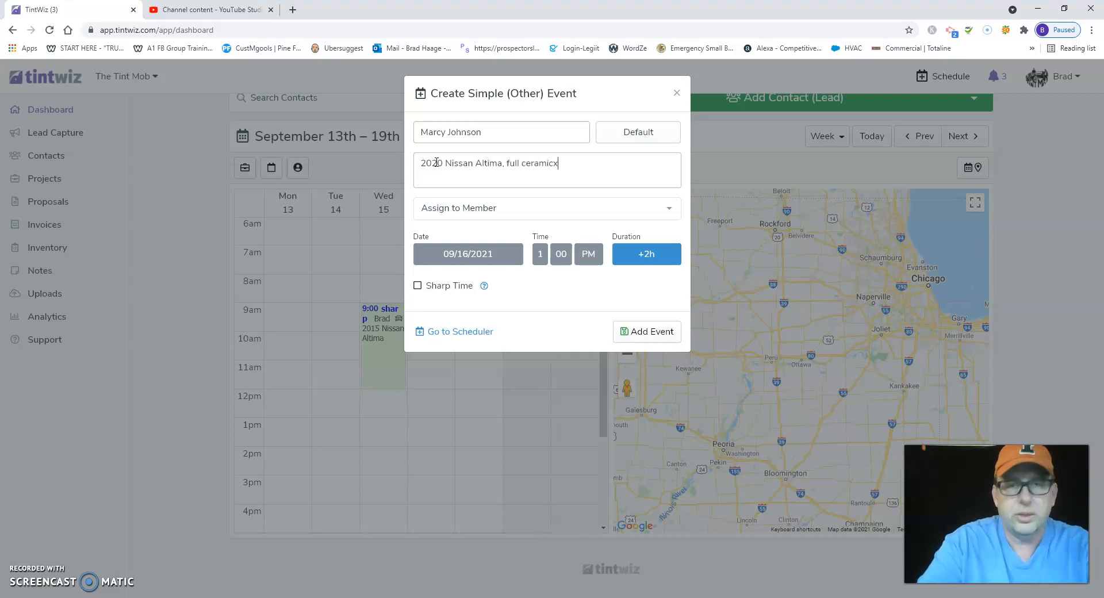
{"action": "type", "text": "."}
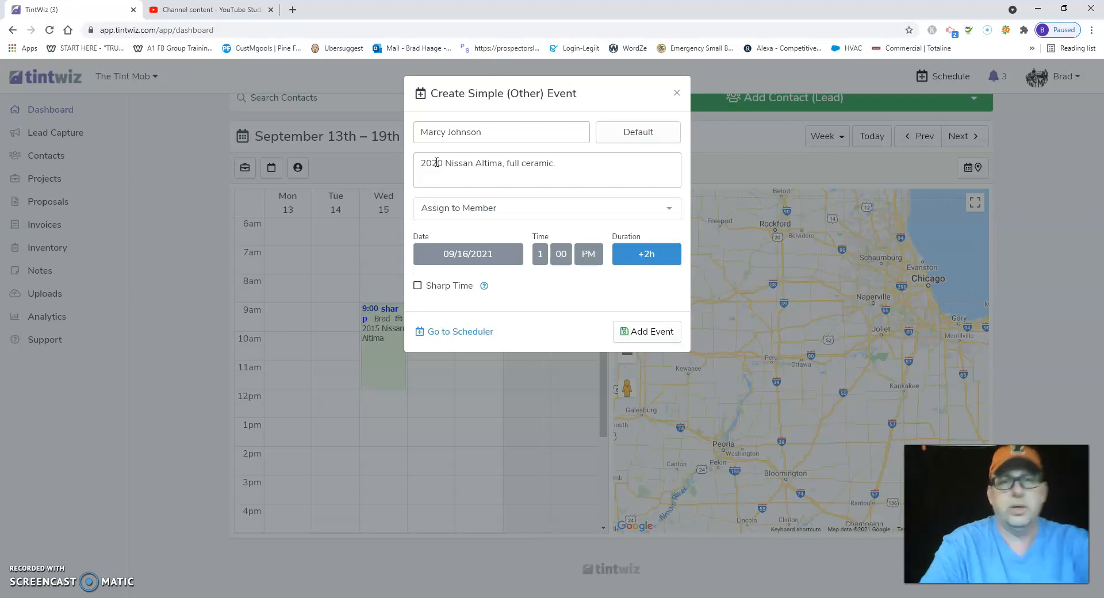
{"action": "type", "text": "inc"}
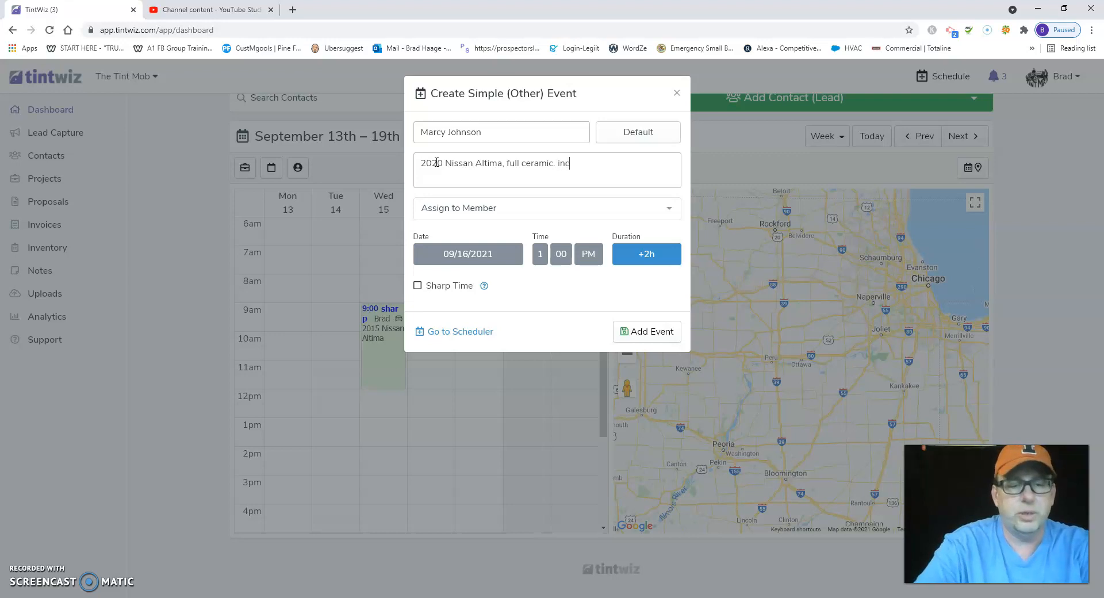
{"action": "type", "text": "luding w"}
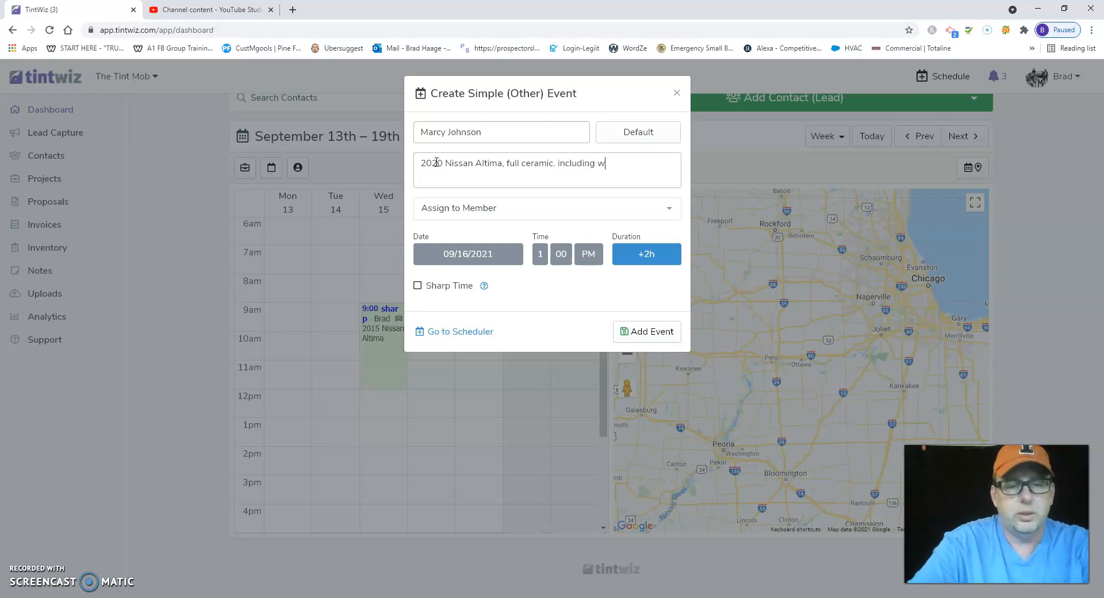
{"action": "type", "text": "indshiled"}
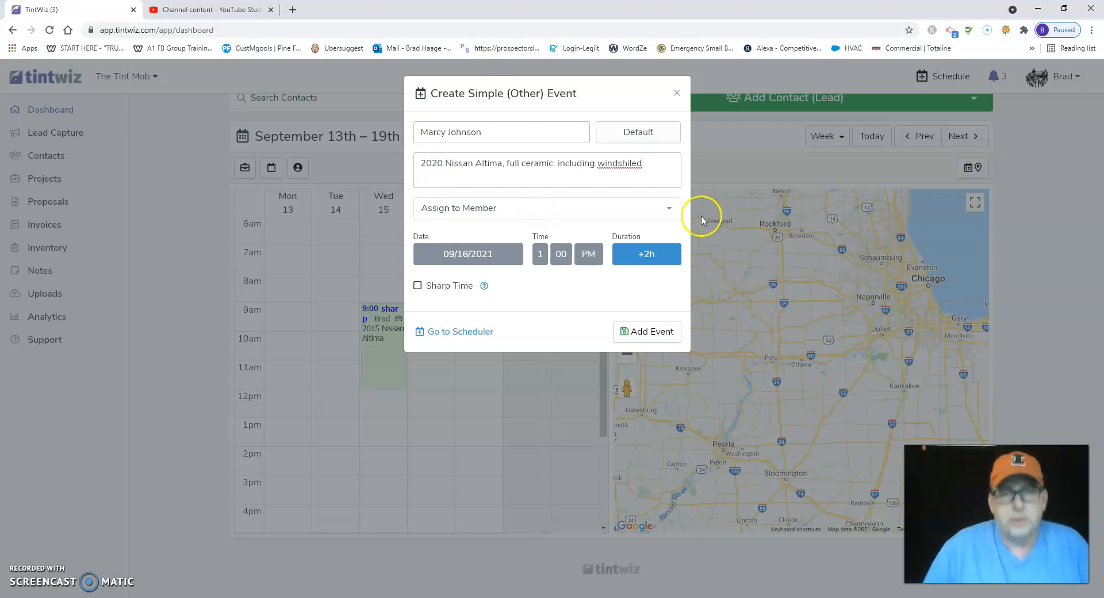
- Assign the event to the listed team member, enable Sharp Time and add the event to the calendar
{"action": "left_click", "coordinate": [678, 212]}
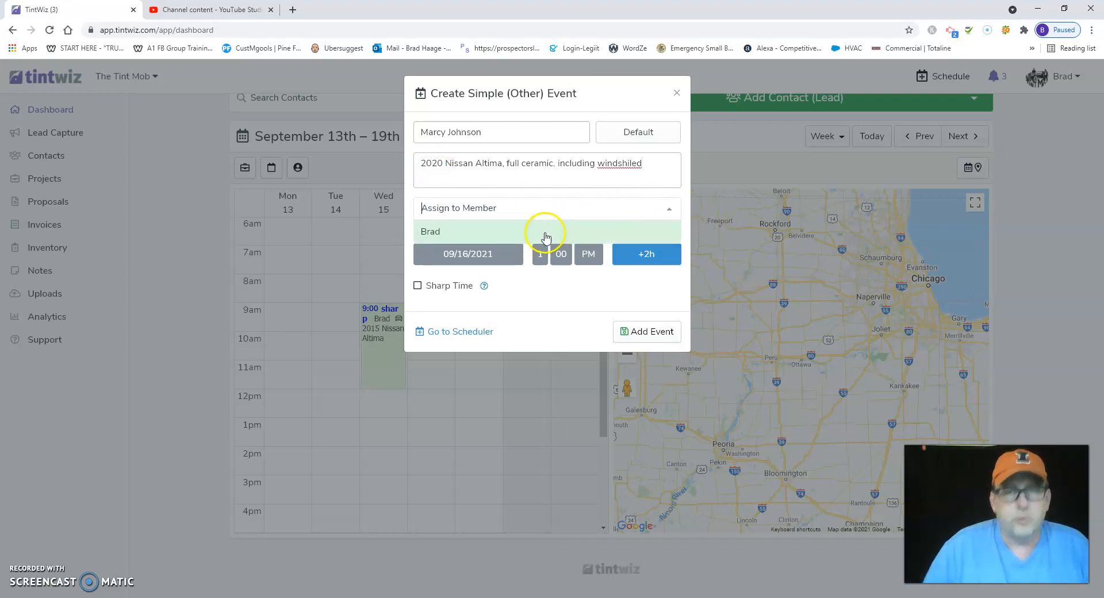
{"action": "left_click", "coordinate": [545, 234]}
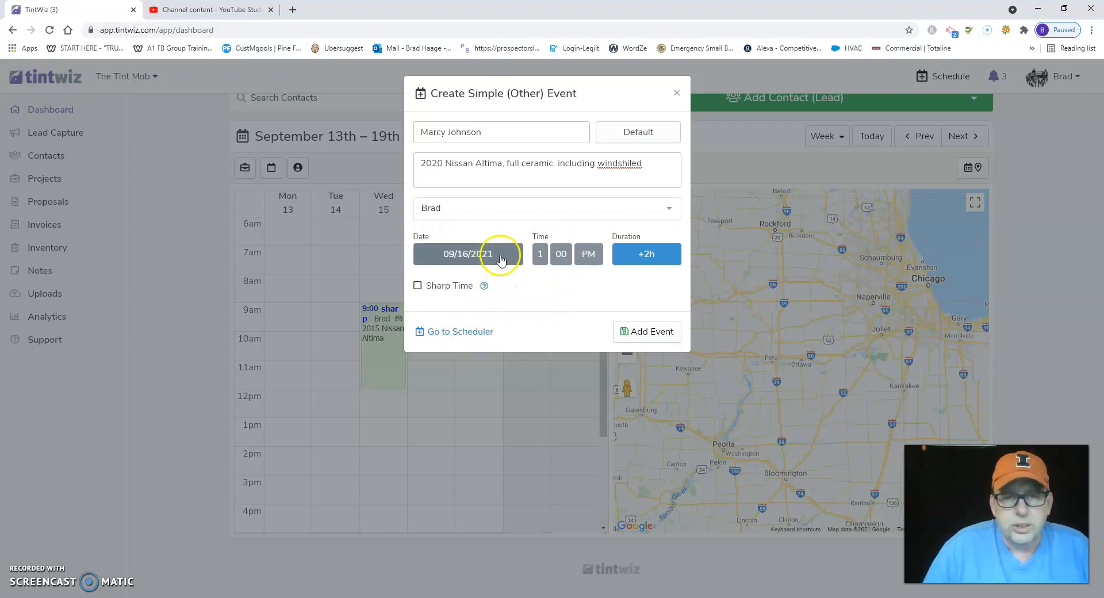
{"action": "left_click", "coordinate": [419, 288]}
{"action": "left_click", "coordinate": [419, 287]}
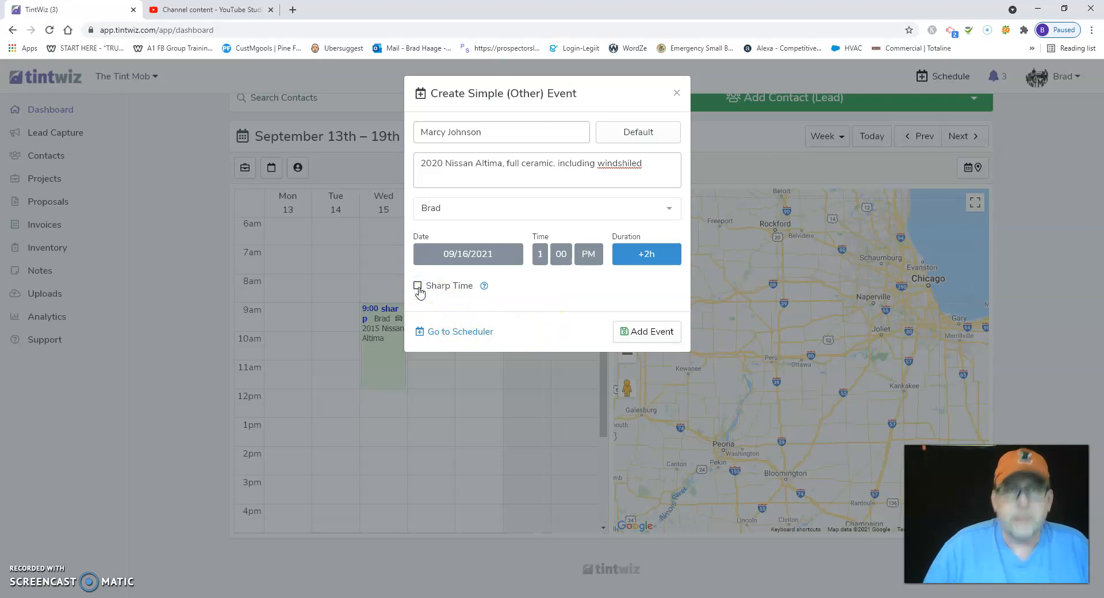
{"action": "left_click", "coordinate": [417, 287]}
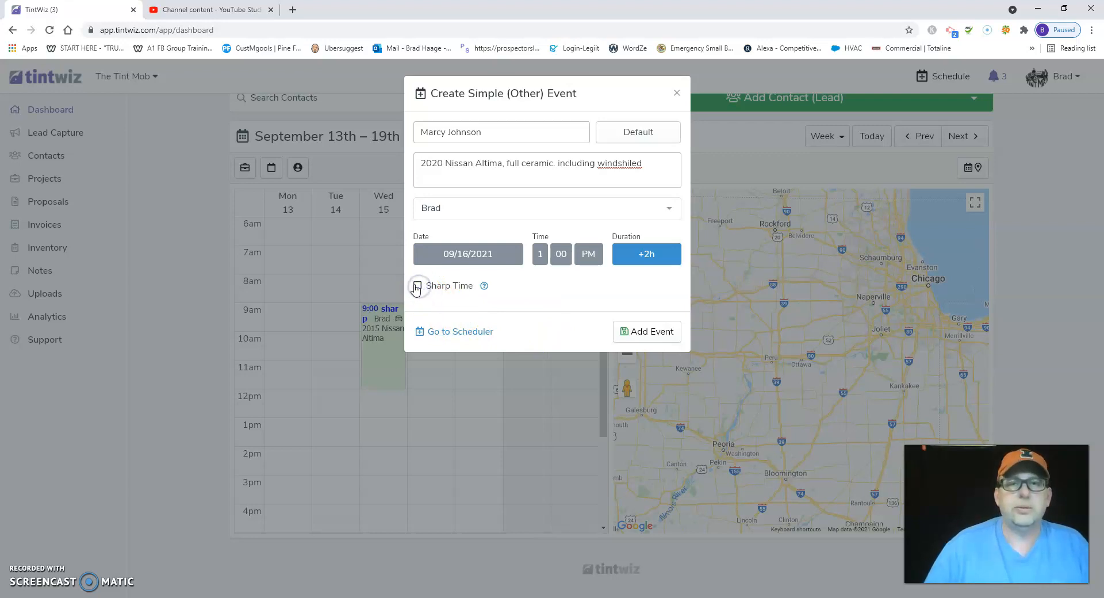
{"action": "left_click", "coordinate": [417, 288]}
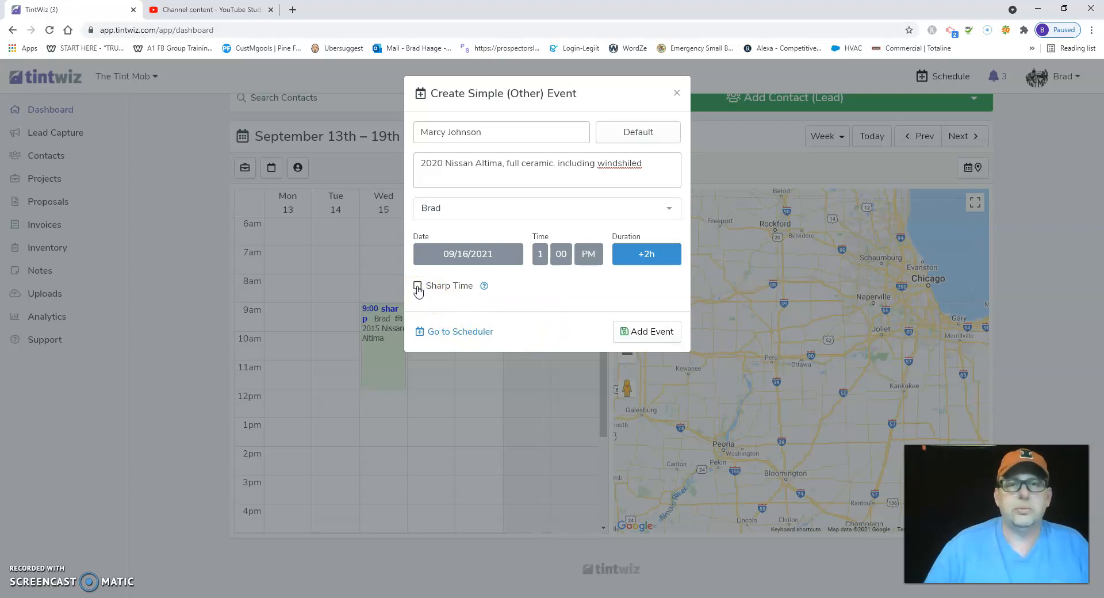
{"action": "left_click", "coordinate": [653, 334]}
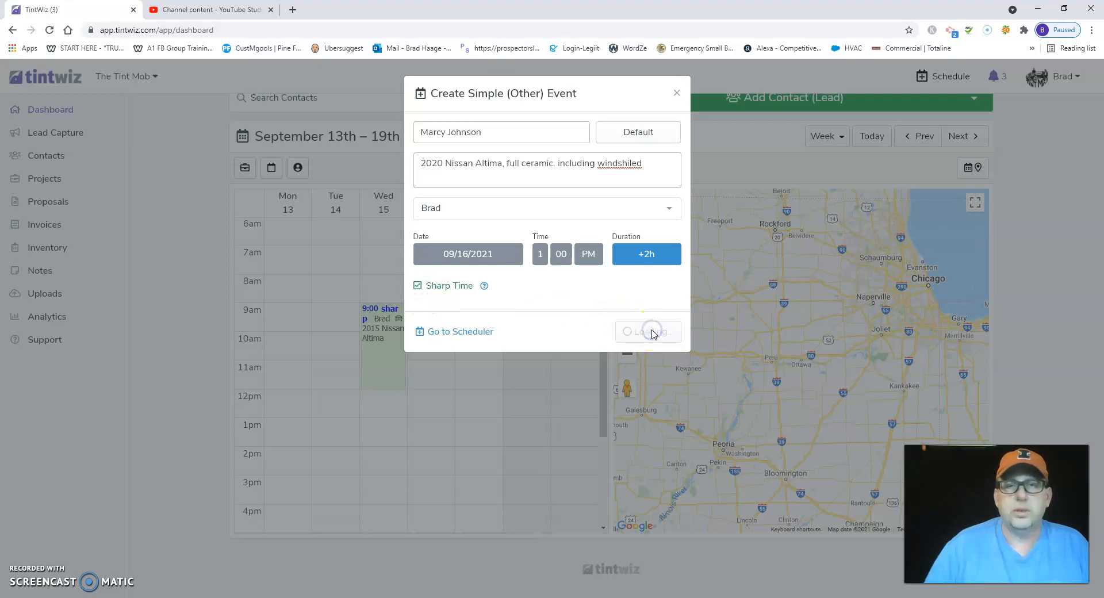